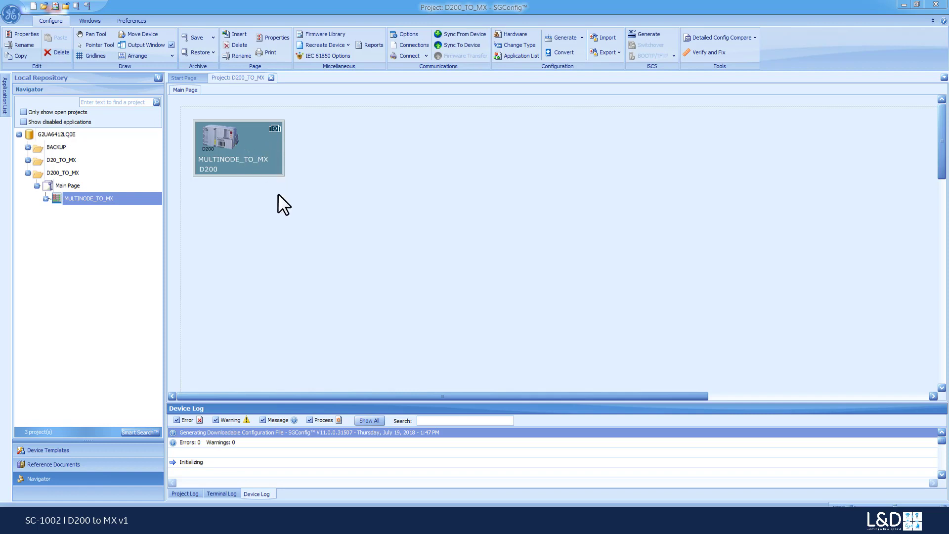
# Change the device type of MULTINODE_TO_MX from D200 to D20MX
pyautogui.click(254, 162)
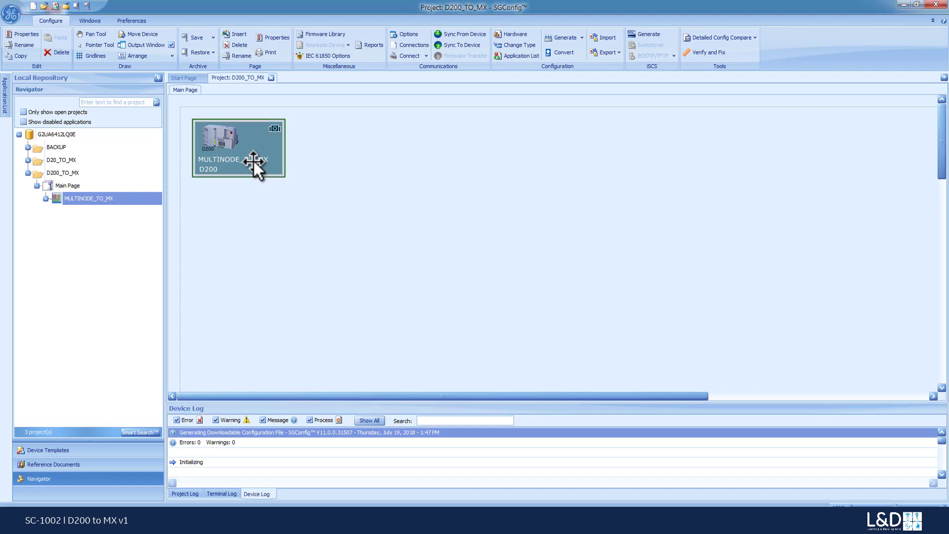
pyautogui.click(517, 45)
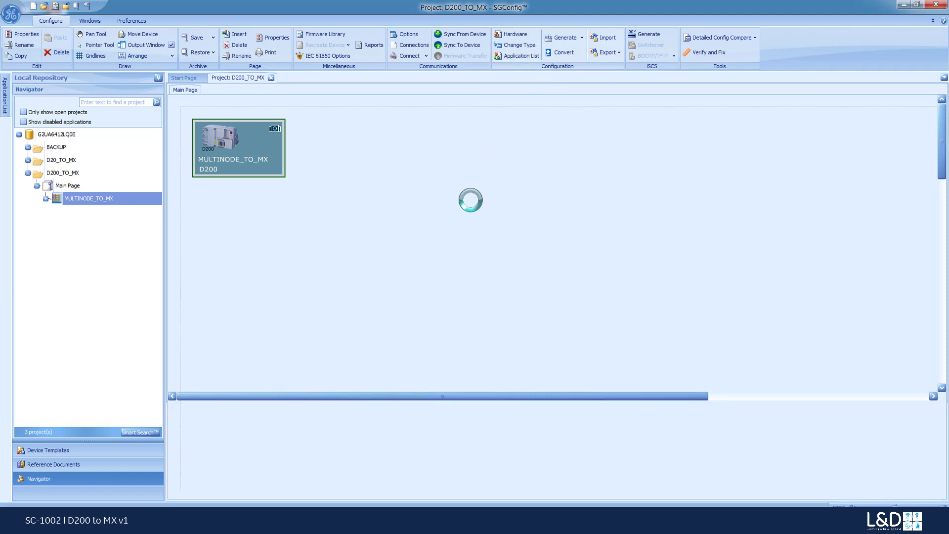
pyautogui.click(458, 284)
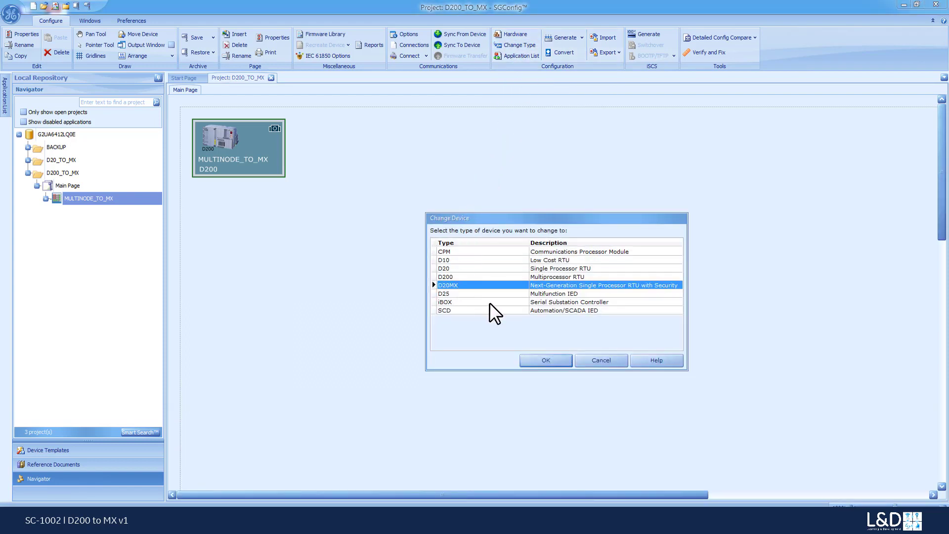
pyautogui.click(533, 359)
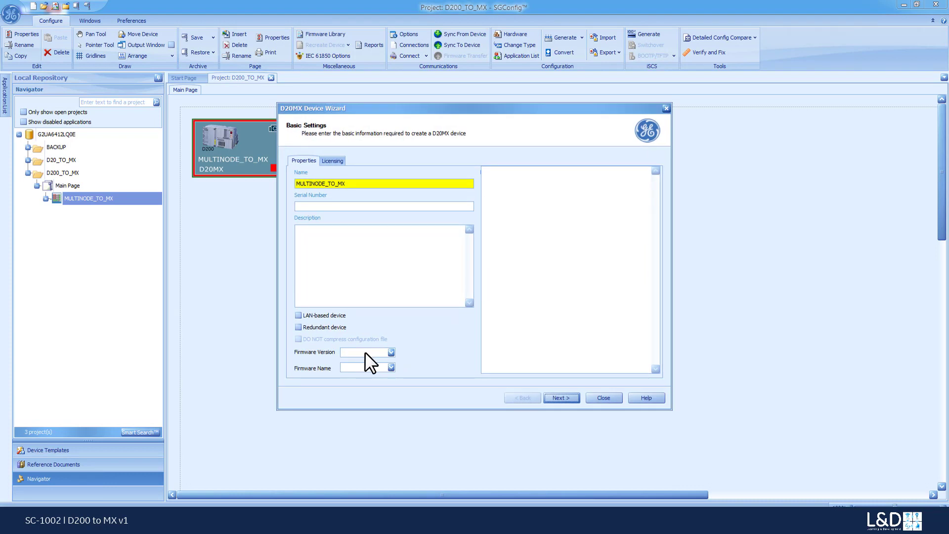
# Set the D20MX firmware version to 1.70, license Advanced Automation and D2x Classic Applications, and continue to the compatibility review
pyautogui.click(391, 352)
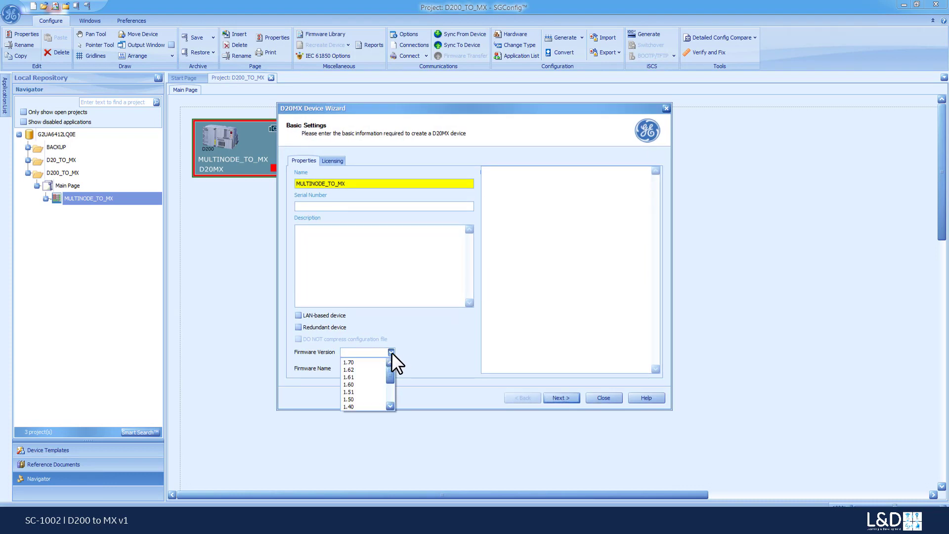
pyautogui.click(373, 362)
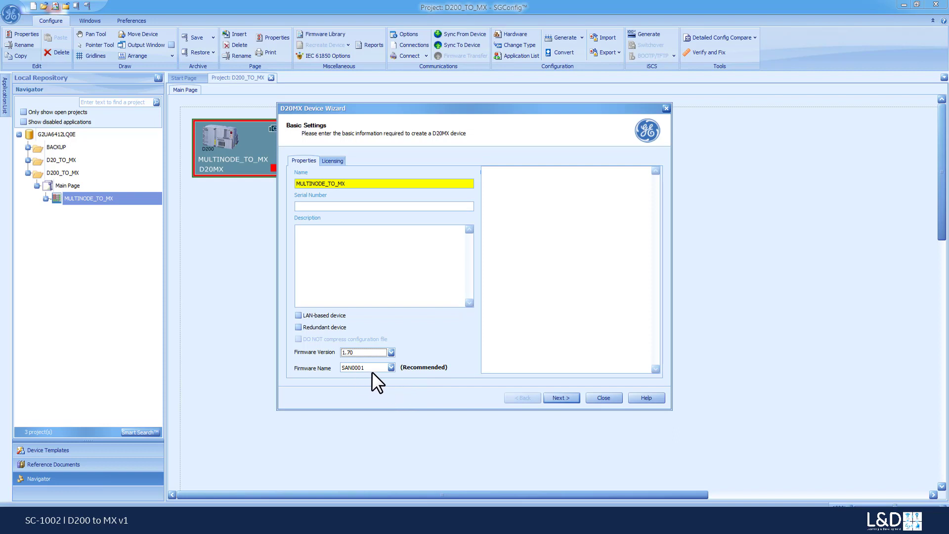
pyautogui.click(334, 161)
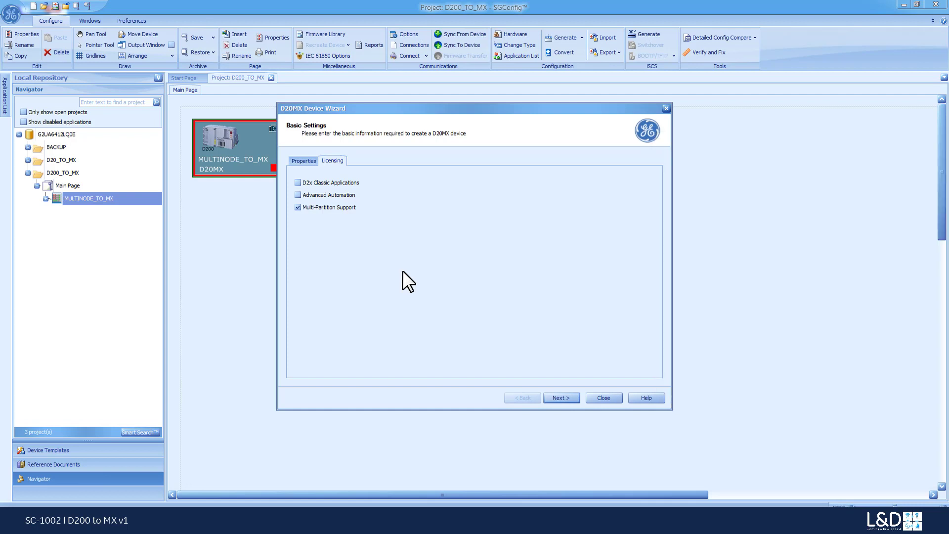
pyautogui.click(298, 195)
pyautogui.click(298, 182)
pyautogui.click(556, 396)
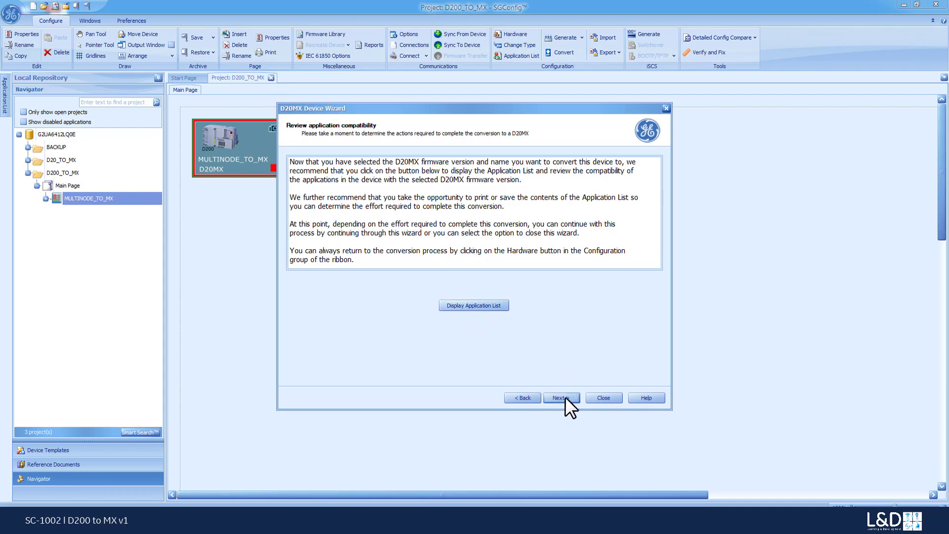
# Display the application list and review application compatibility with the selected firmware in partitions 1 to 3
pyautogui.click(485, 307)
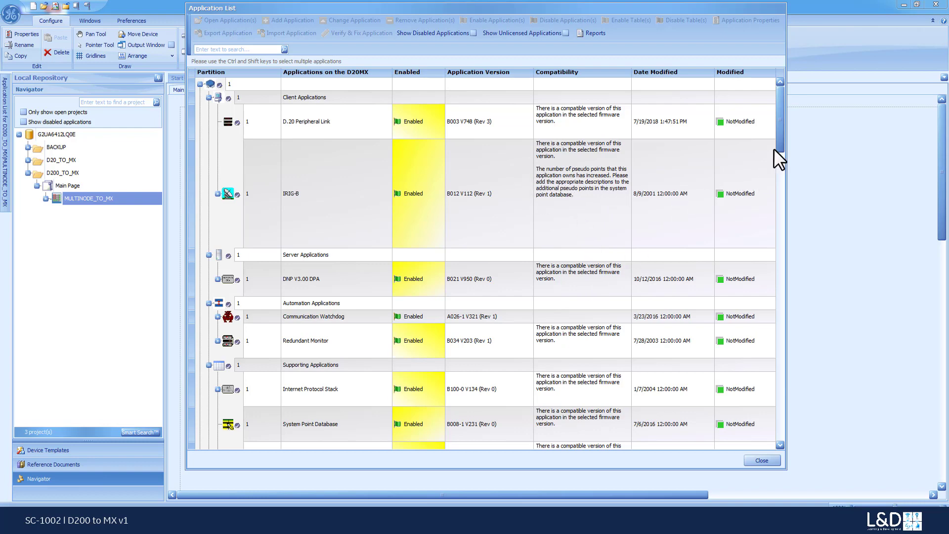
pyautogui.moveTo(779, 145); pyautogui.dragTo(792, 191)
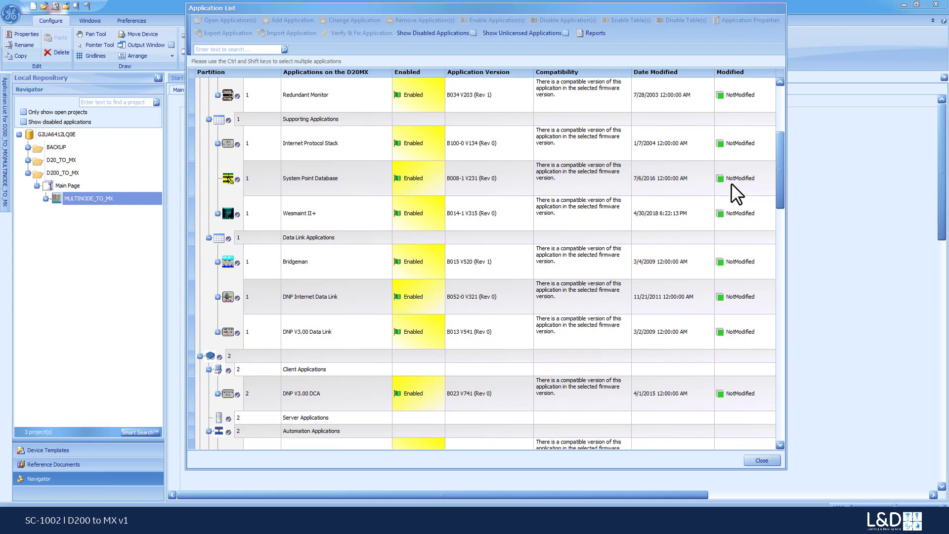
pyautogui.moveTo(776, 179); pyautogui.dragTo(788, 269)
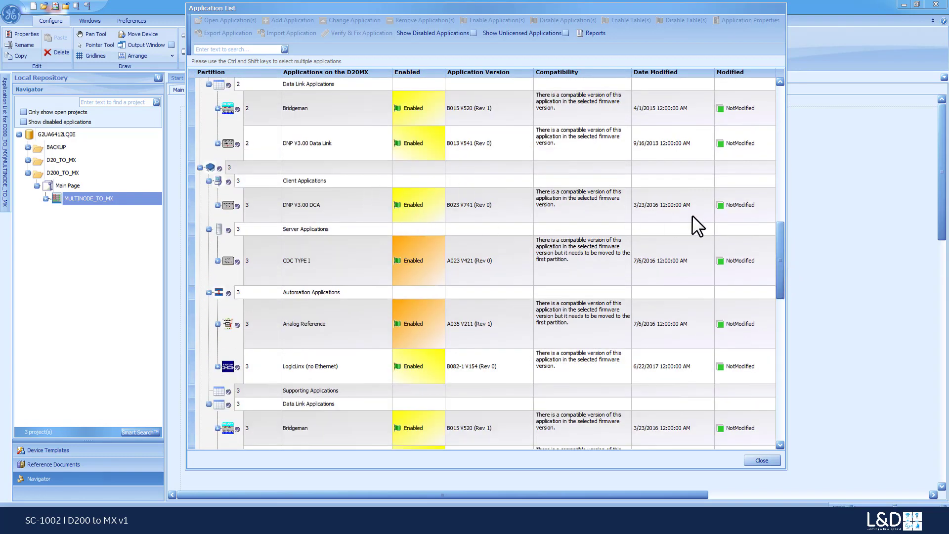
pyautogui.moveTo(780, 248); pyautogui.dragTo(779, 190)
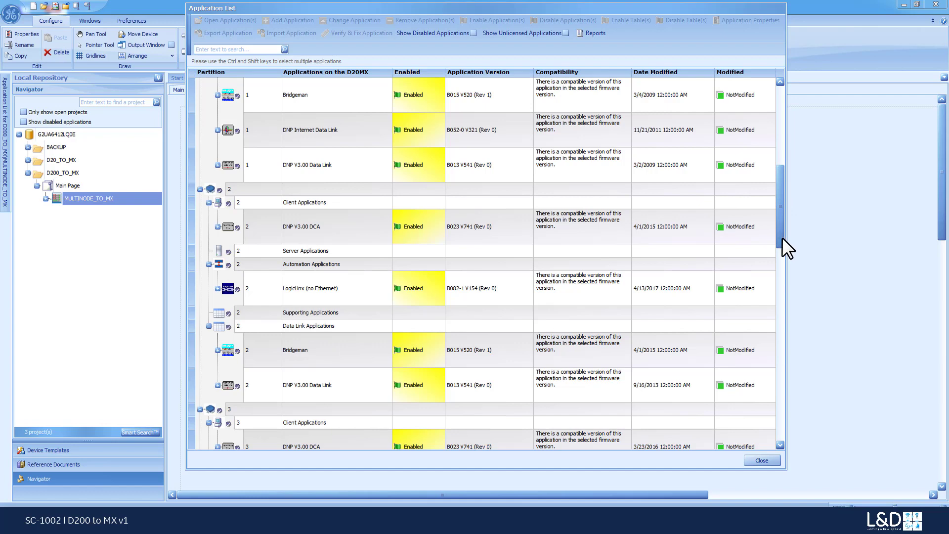
pyautogui.moveTo(782, 237); pyautogui.dragTo(780, 250)
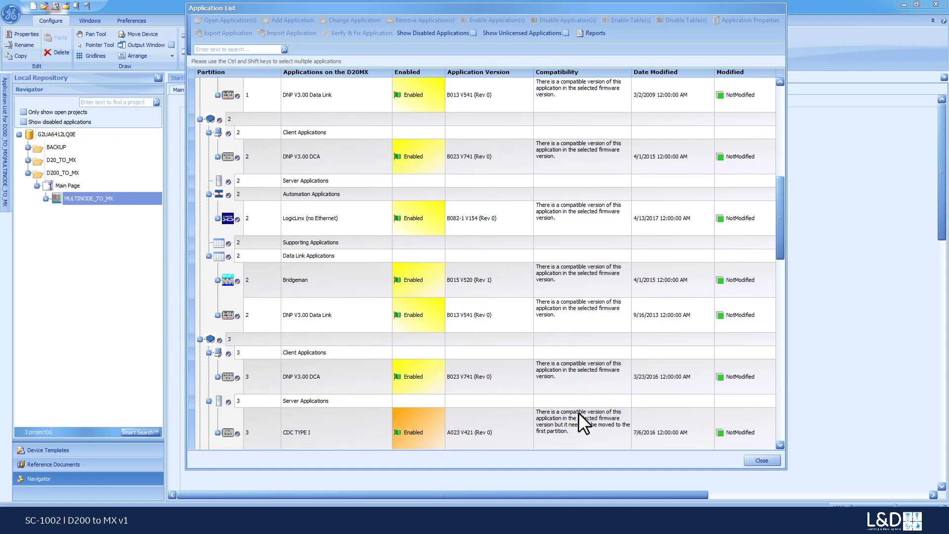
pyautogui.click(209, 256)
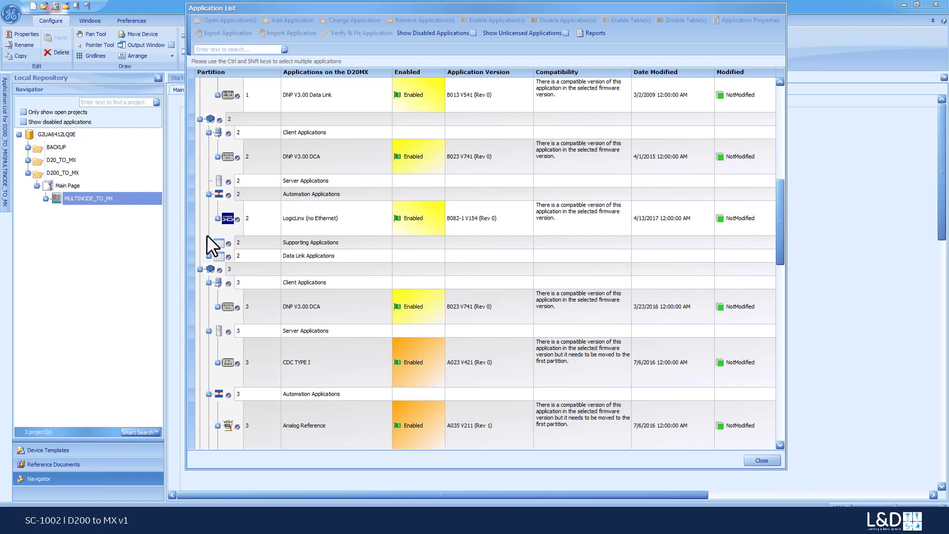
pyautogui.click(200, 119)
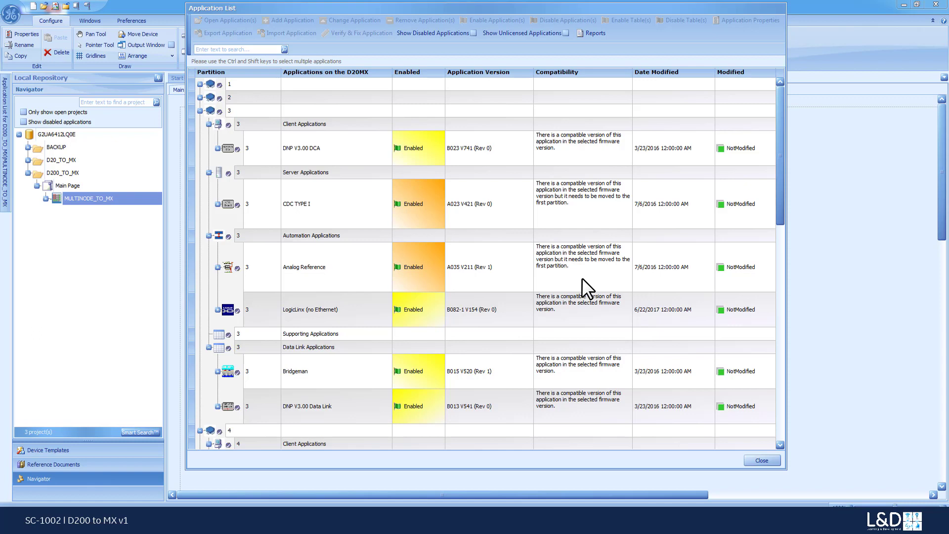
# Collapse partition 3 and review the compatibility of the applications in partitions 4 and 5
pyautogui.click(200, 111)
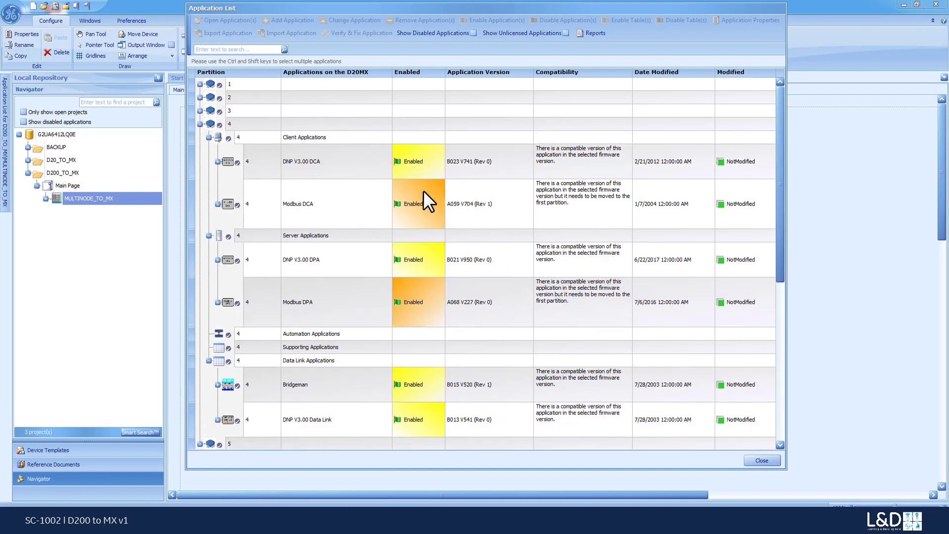
pyautogui.moveTo(784, 267); pyautogui.dragTo(792, 352)
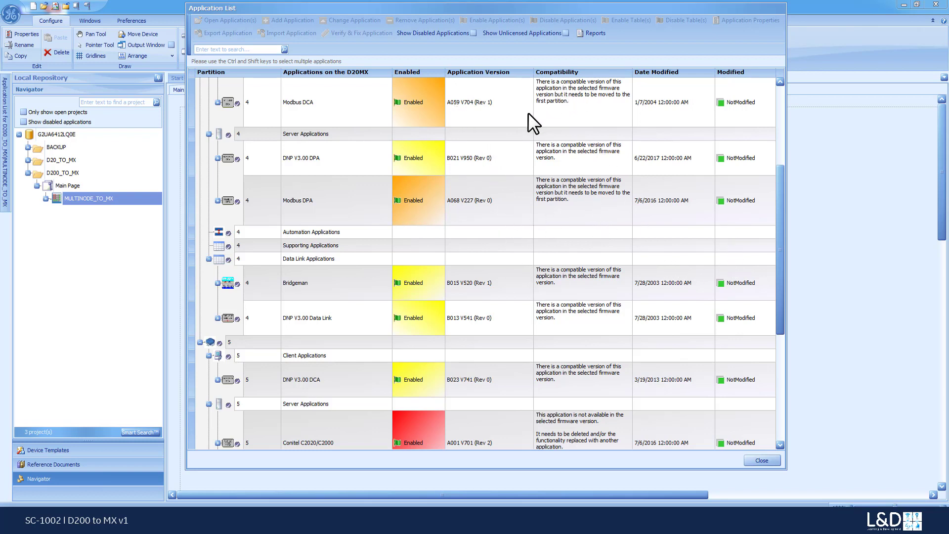
pyautogui.moveTo(779, 262); pyautogui.dragTo(776, 347)
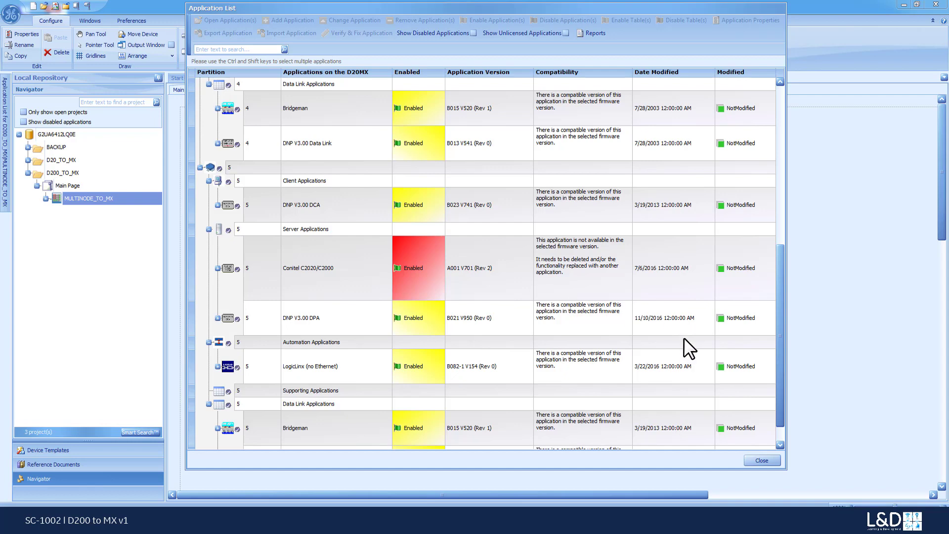
pyautogui.scroll(-2, 376, 382)
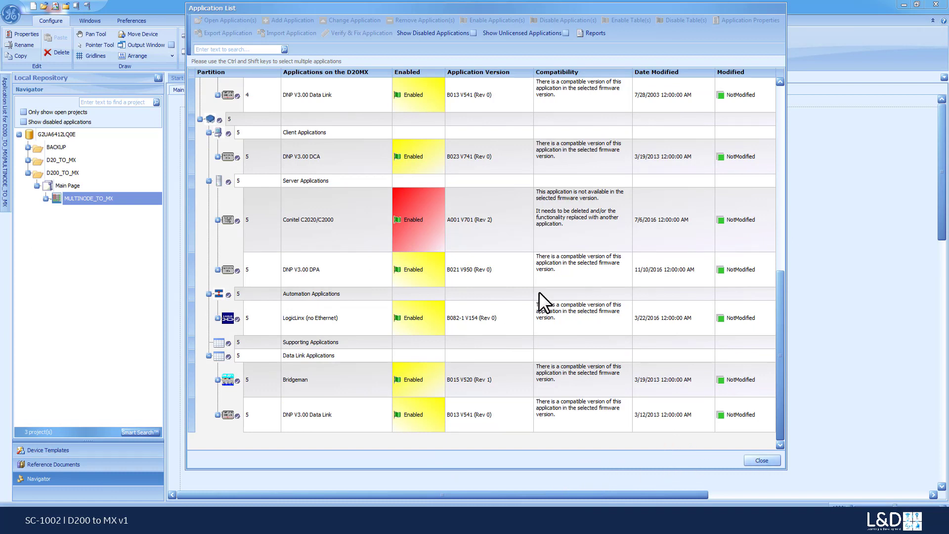
pyautogui.moveTo(779, 315); pyautogui.dragTo(767, 120)
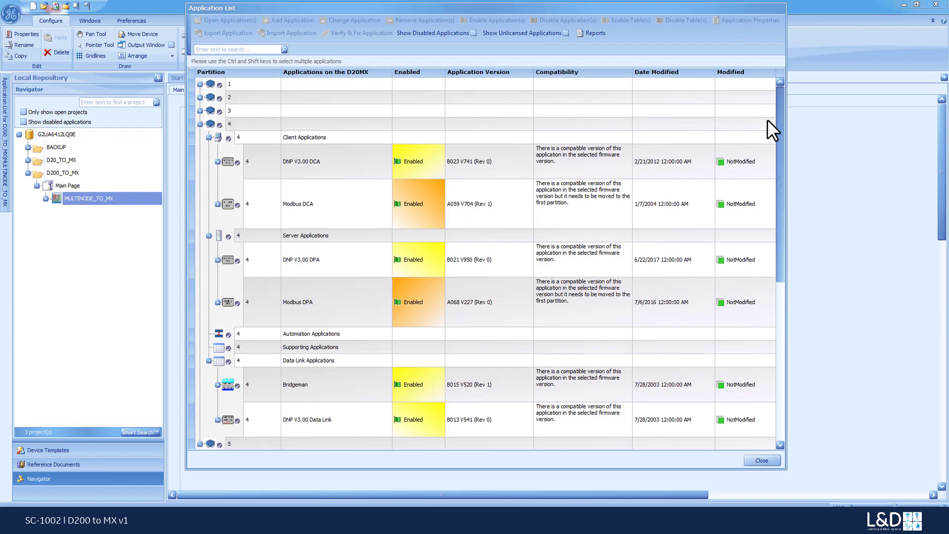
# Preview the application list printout in landscape orientation, then close the preview
pyautogui.rightClick(450, 82)
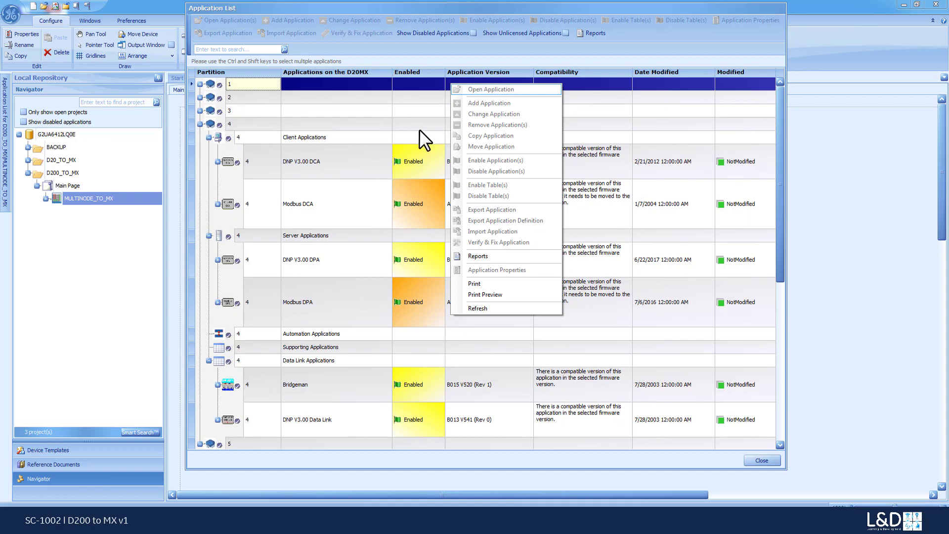
pyautogui.click(503, 294)
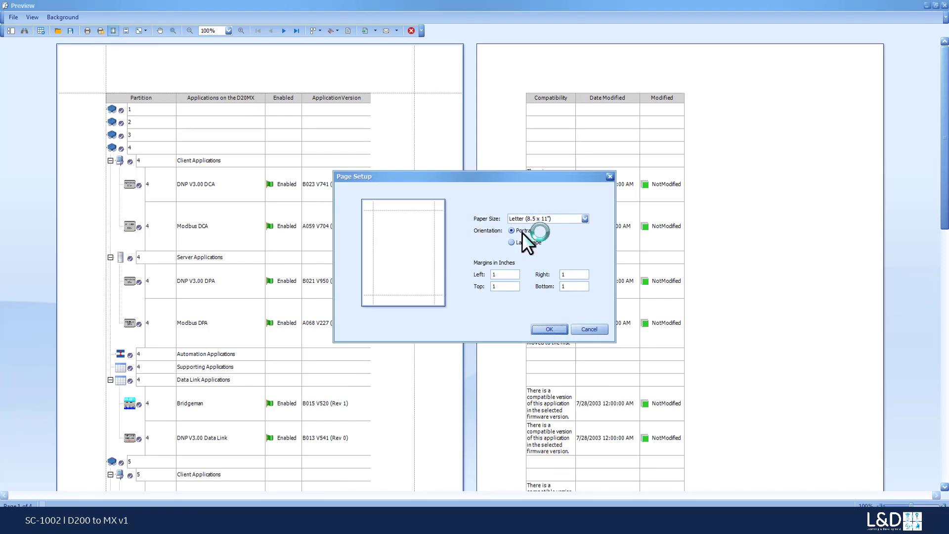
pyautogui.click(523, 241)
pyautogui.click(559, 328)
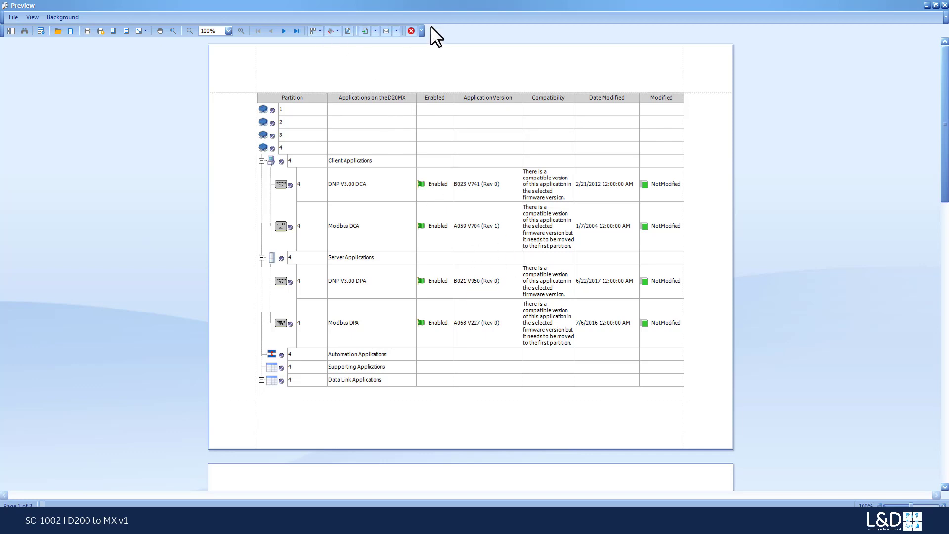
pyautogui.click(411, 31)
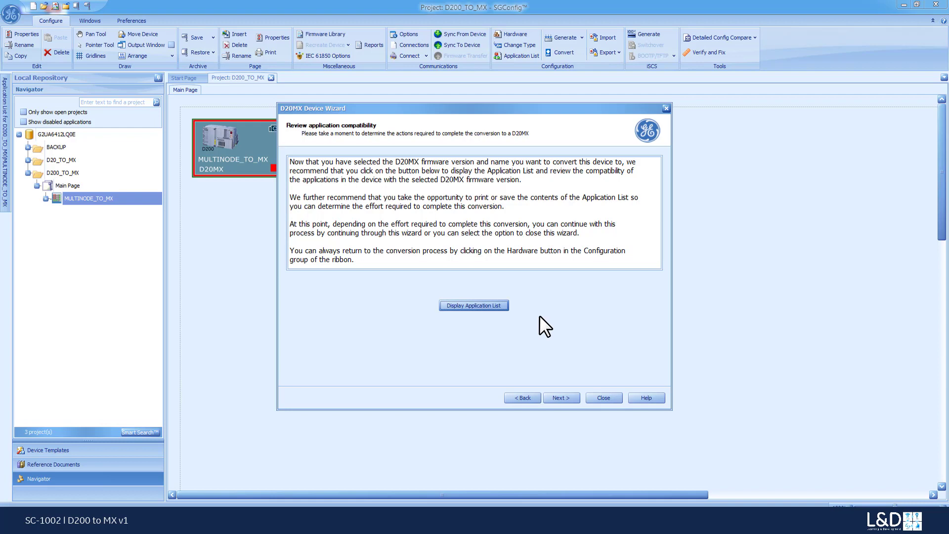
# Continue to the hardware properties and apply the selected firmware to partitions 1 and 2
pyautogui.click(565, 398)
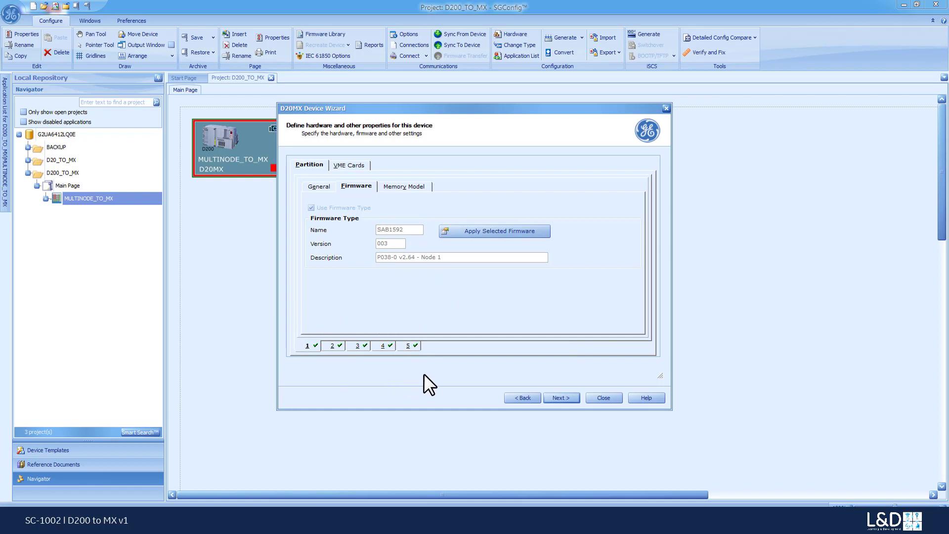
pyautogui.click(482, 233)
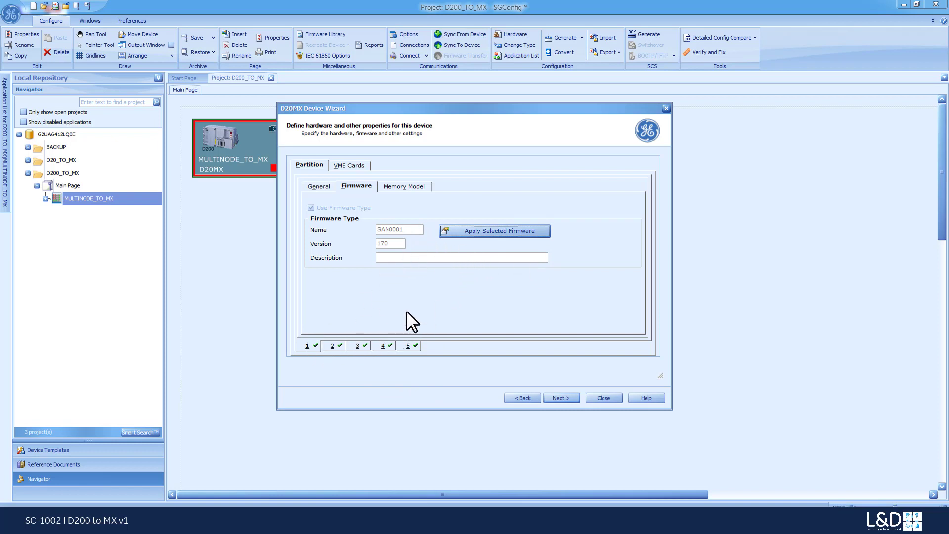
pyautogui.click(334, 347)
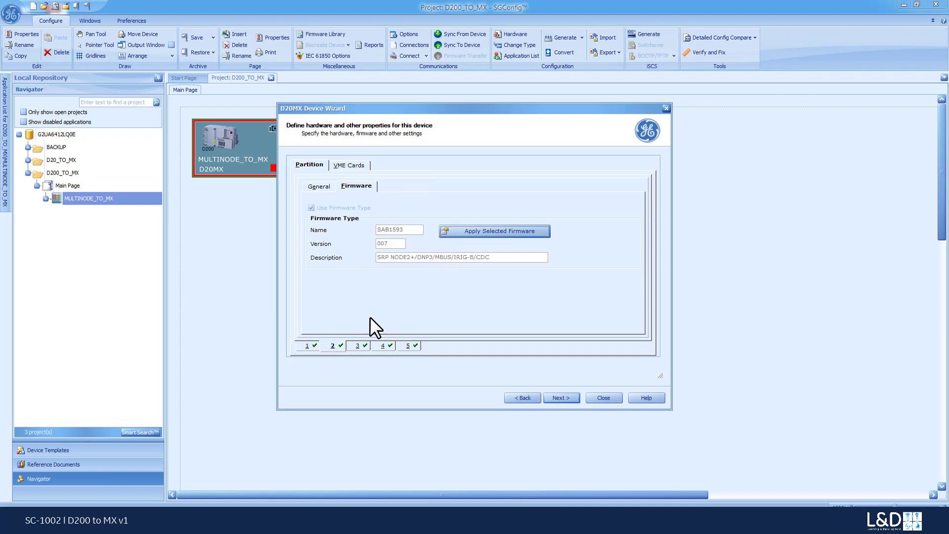
pyautogui.click(470, 230)
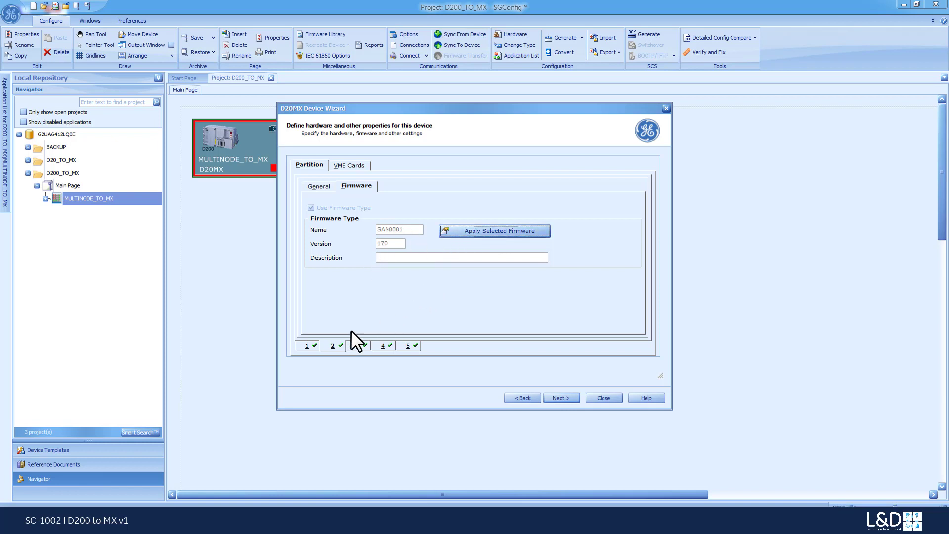
# Try to apply the selected firmware to partition 3 and open the application list for its unsupported applications
pyautogui.click(357, 345)
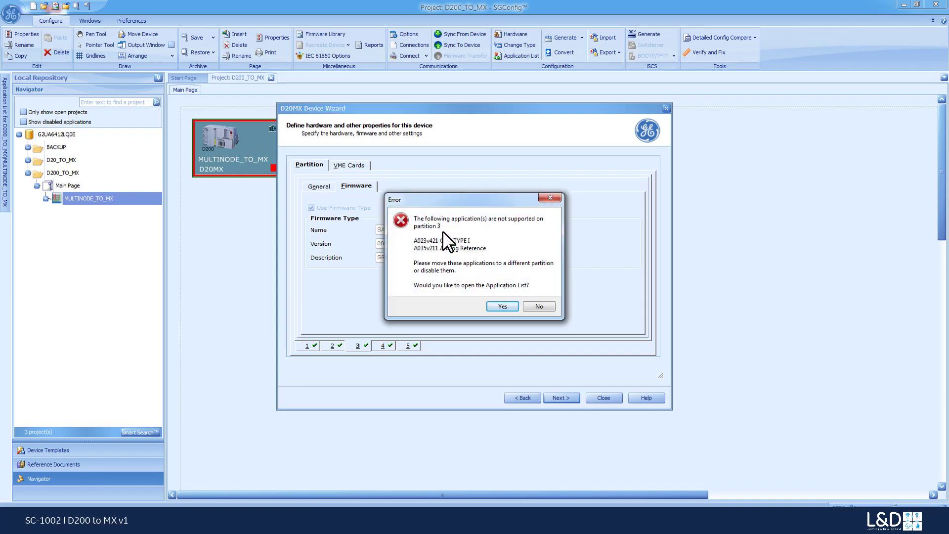
pyautogui.click(499, 305)
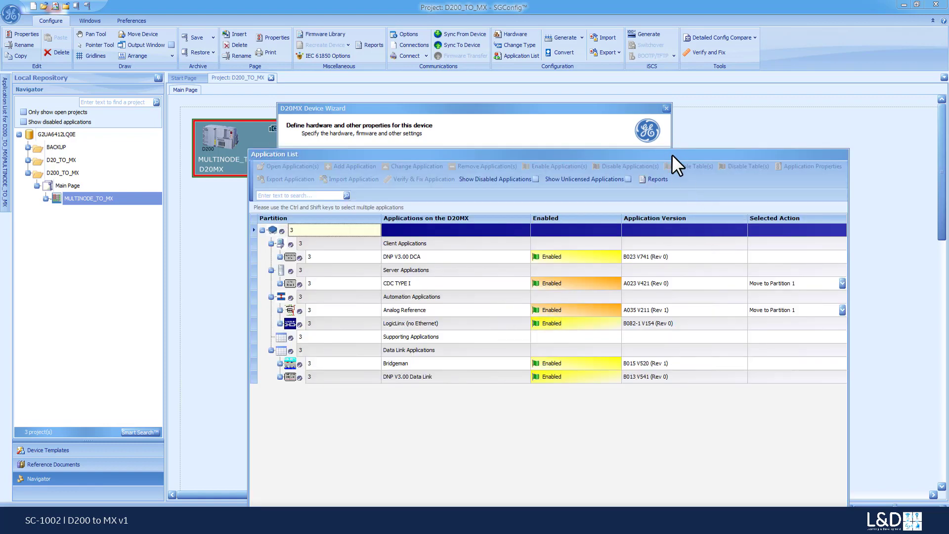
pyautogui.moveTo(672, 154); pyautogui.dragTo(652, 20)
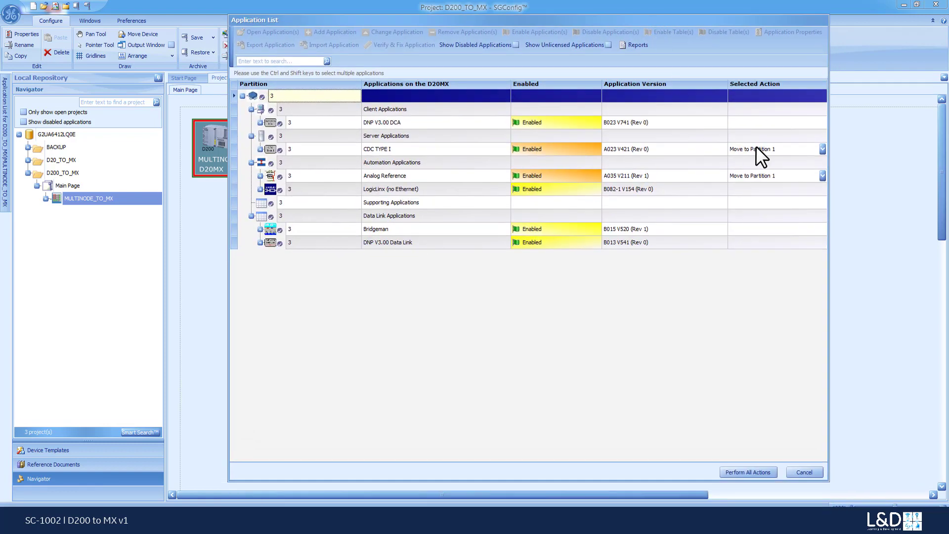
# Choose Move to Partition 1 as the action for both CDC TYPE I and Analog Reference in partition 3
pyautogui.click(823, 148)
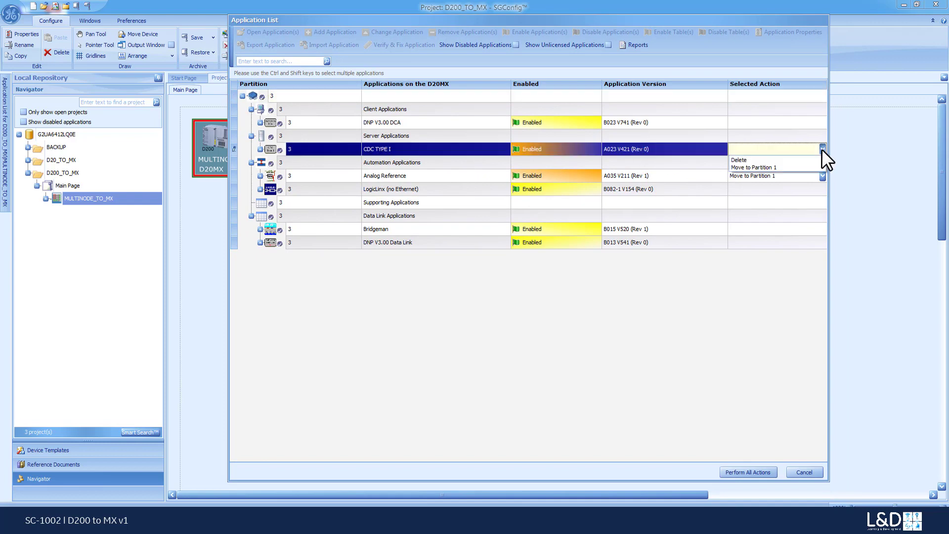
pyautogui.click(756, 167)
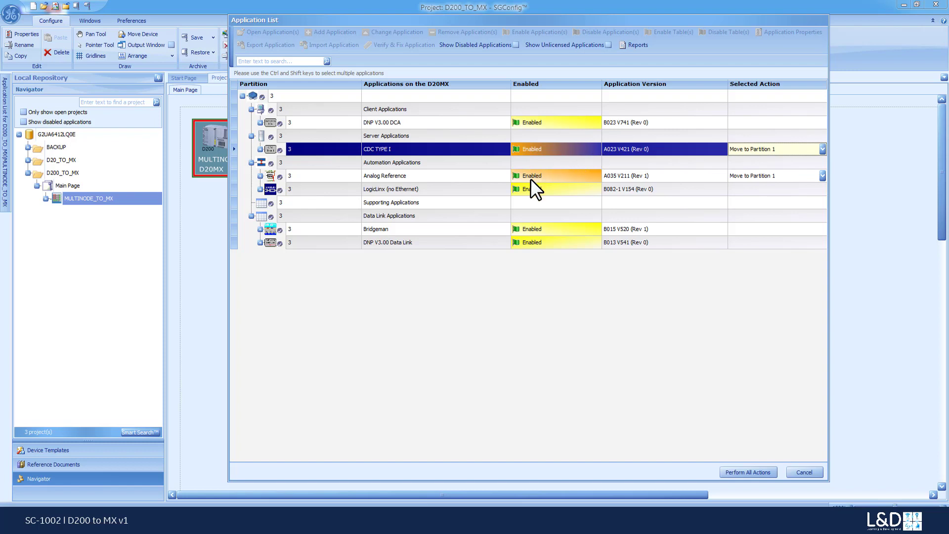
pyautogui.click(674, 175)
pyautogui.click(785, 176)
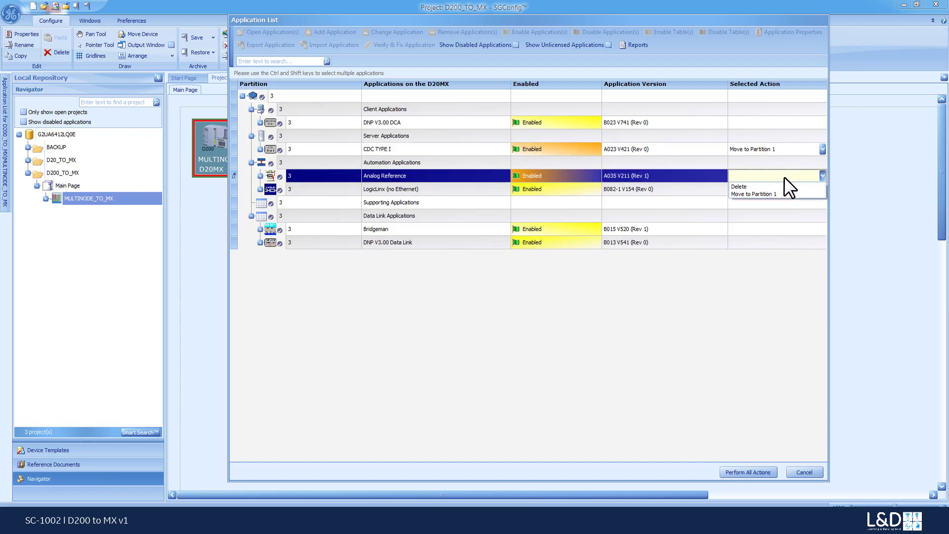
pyautogui.click(761, 195)
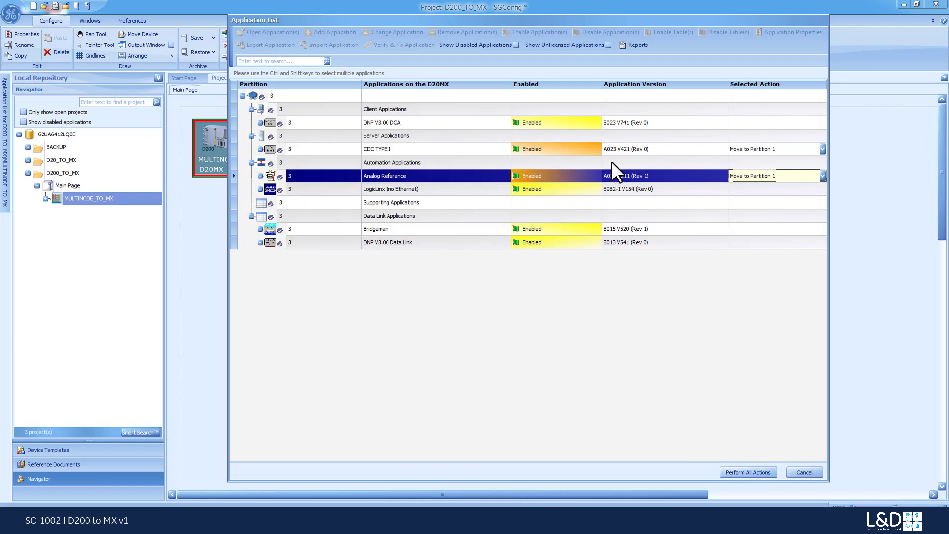
# Perform the chosen moves for partition 3, then try to apply the selected firmware to partition 4 and open its application list
pyautogui.click(738, 472)
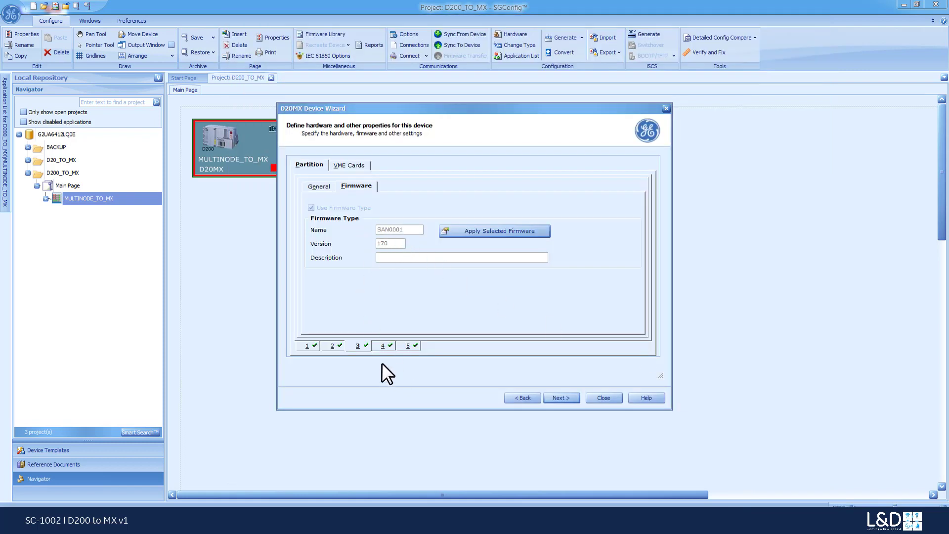
pyautogui.click(381, 346)
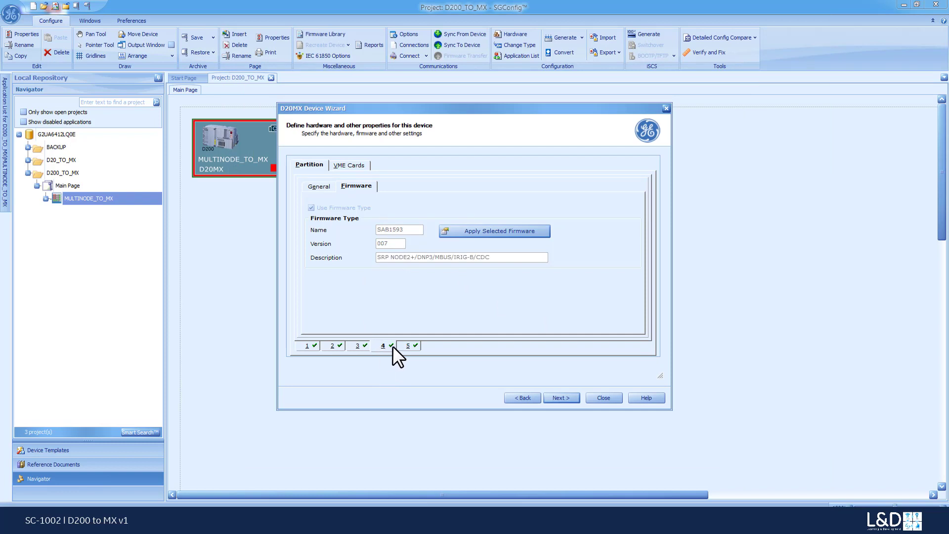
pyautogui.click(475, 235)
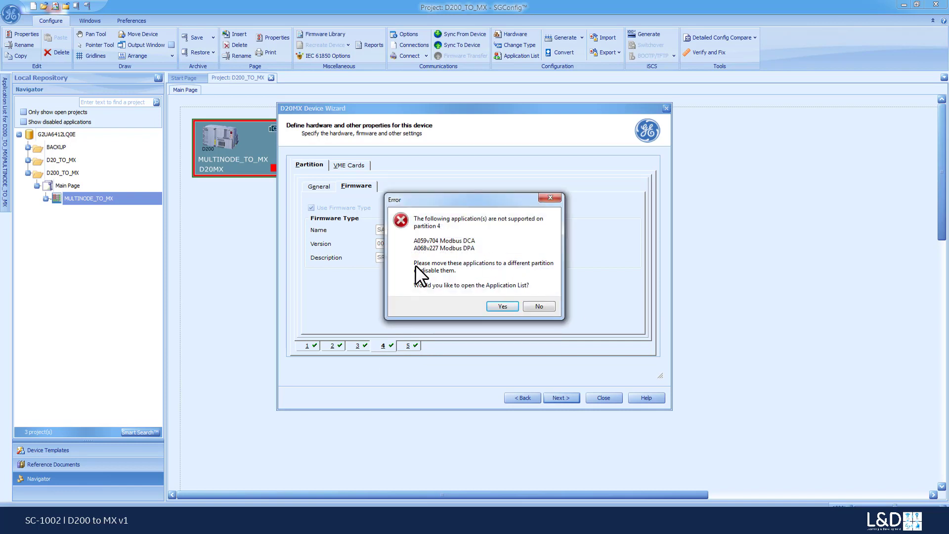
pyautogui.click(503, 306)
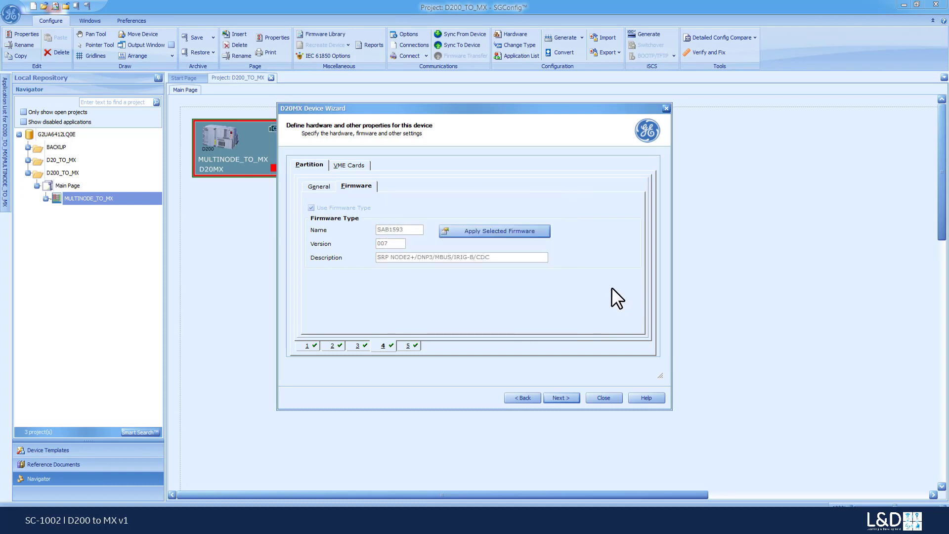
# Choose Move to Partition 1 for both Modbus DCA and Modbus DPA in partition 4 and perform the actions
pyautogui.moveTo(598, 105); pyautogui.dragTo(594, 28)
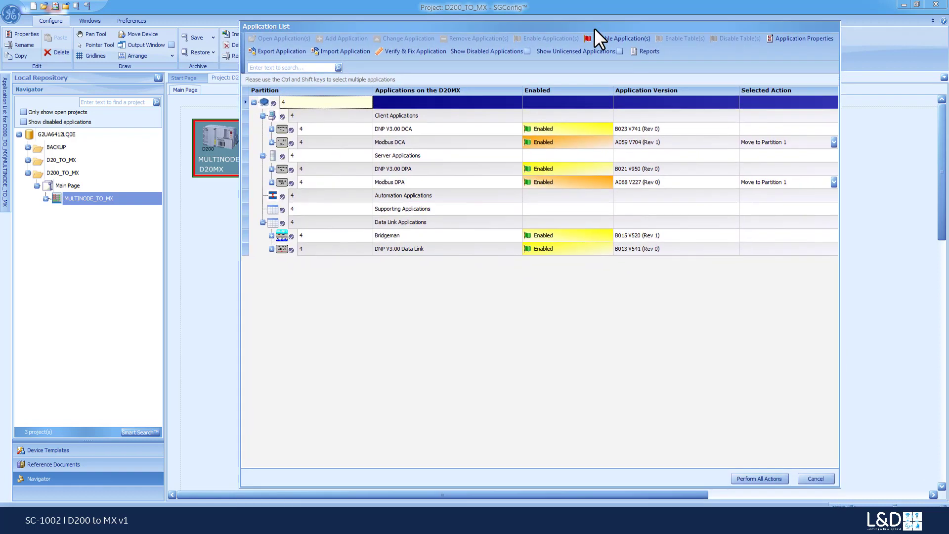
pyautogui.click(834, 143)
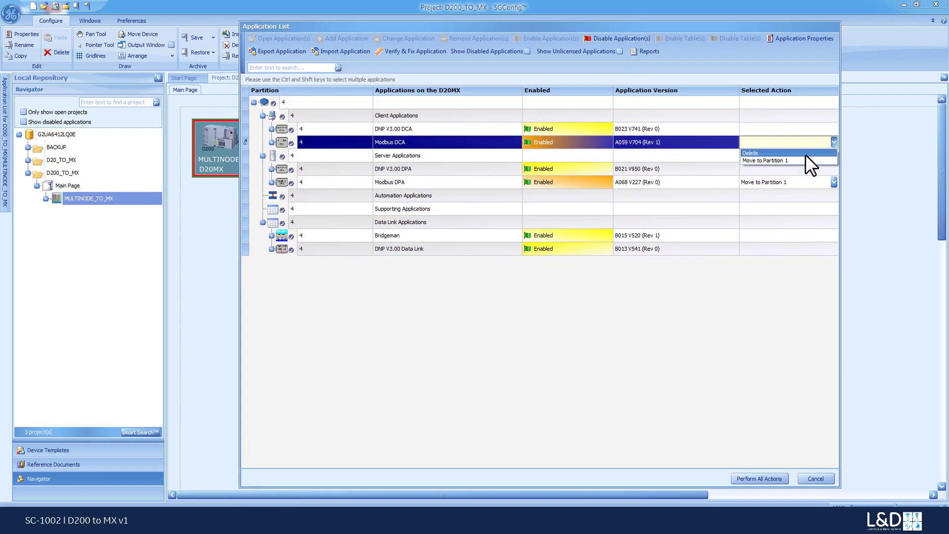
pyautogui.click(801, 160)
pyautogui.click(799, 181)
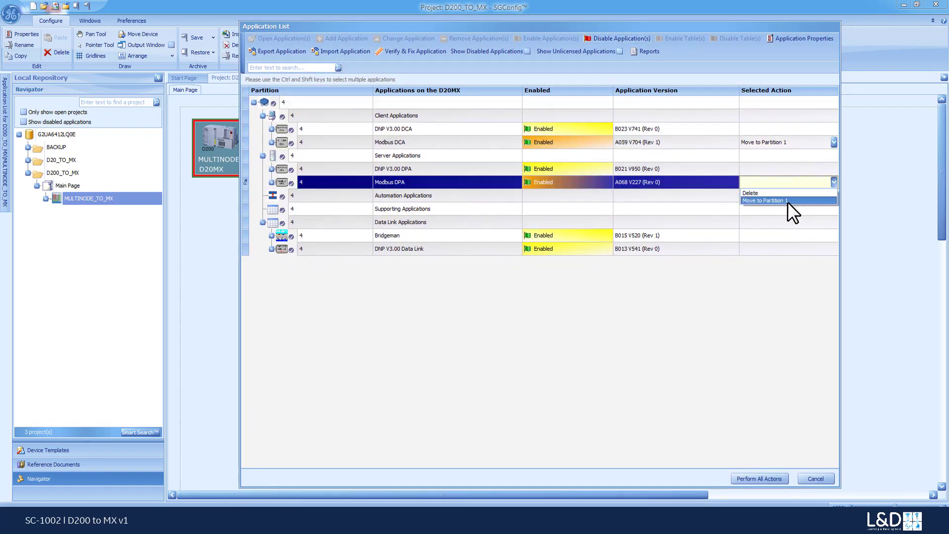
pyautogui.click(788, 200)
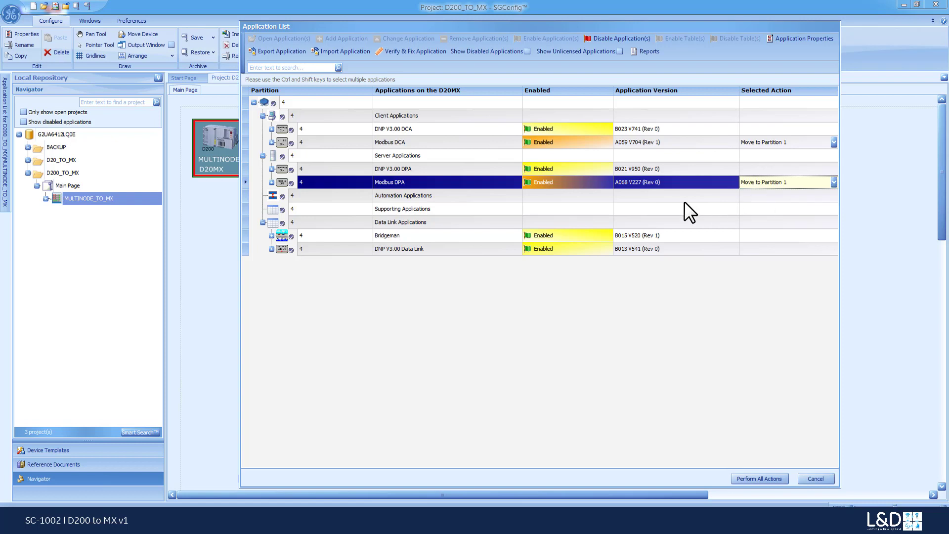
pyautogui.click(749, 478)
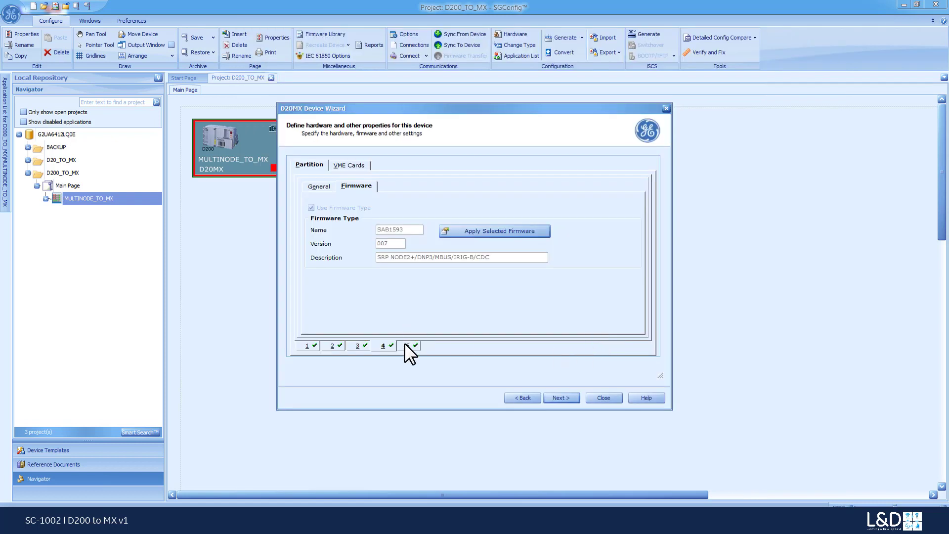
# Try to apply the selected firmware to partition 5 and open the application list for its unsupported application
pyautogui.click(406, 345)
pyautogui.click(458, 229)
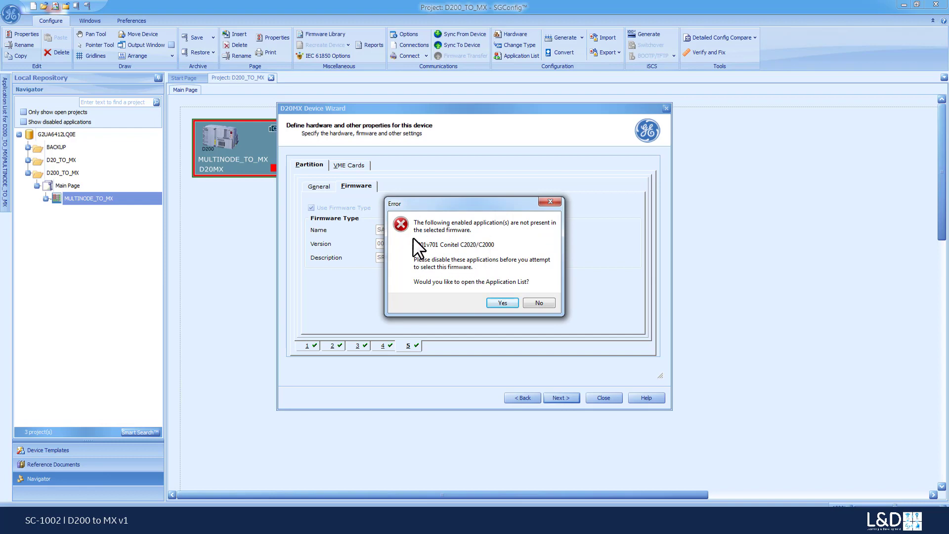
pyautogui.click(500, 303)
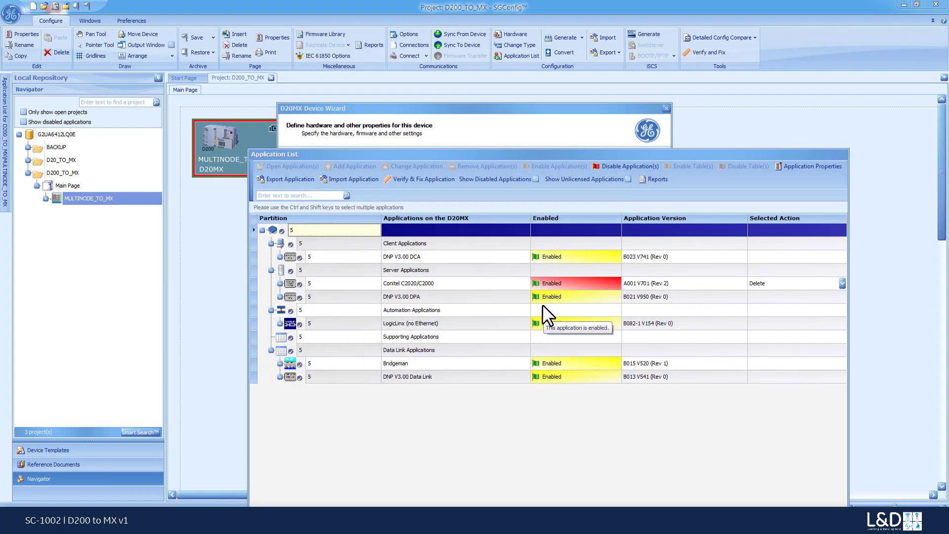
# Choose Delete as the action for Conitel C2020/C2000 in partition 5 and perform it
pyautogui.moveTo(595, 153); pyautogui.dragTo(571, 35)
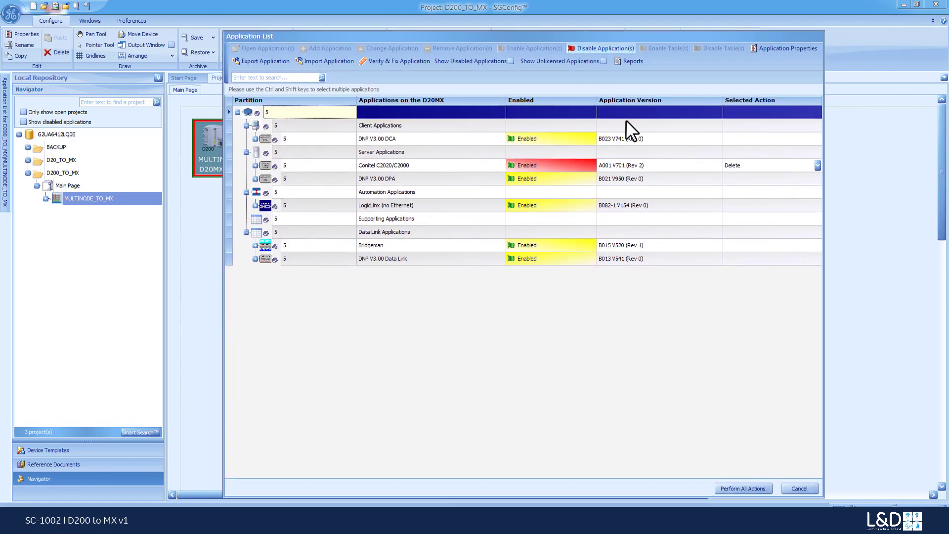
pyautogui.click(819, 166)
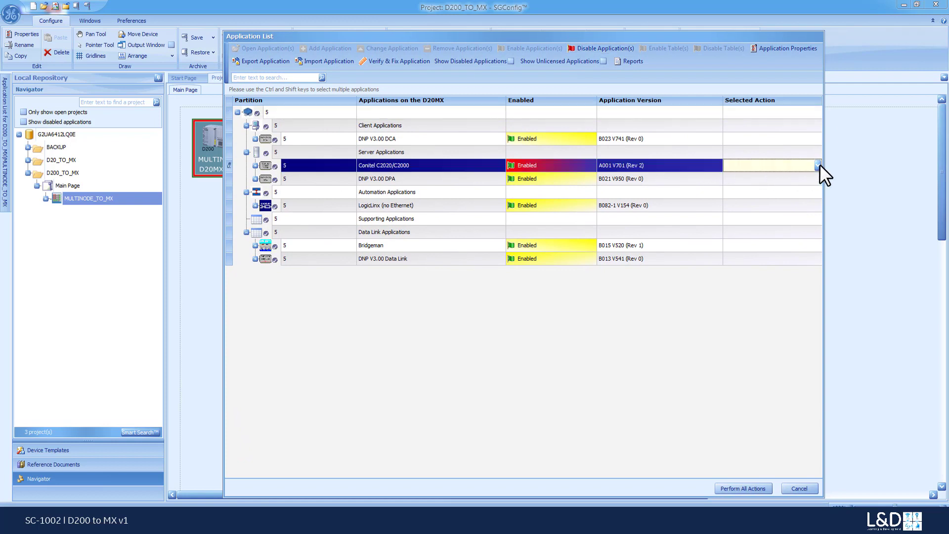
pyautogui.click(819, 165)
pyautogui.click(802, 175)
pyautogui.click(744, 487)
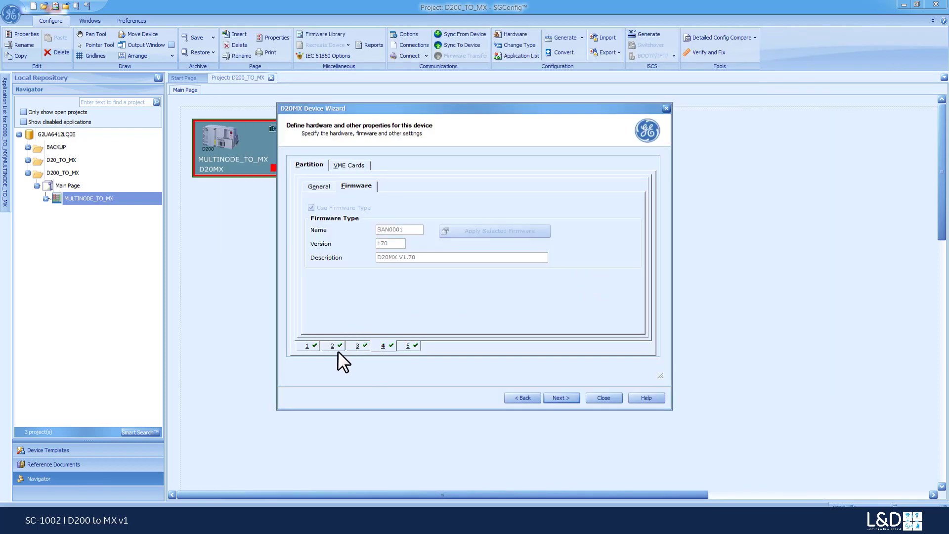
# Check the firmware applied to the other partitions, then finish the D20MX Device Wizard and acknowledge the device type change
pyautogui.click(312, 344)
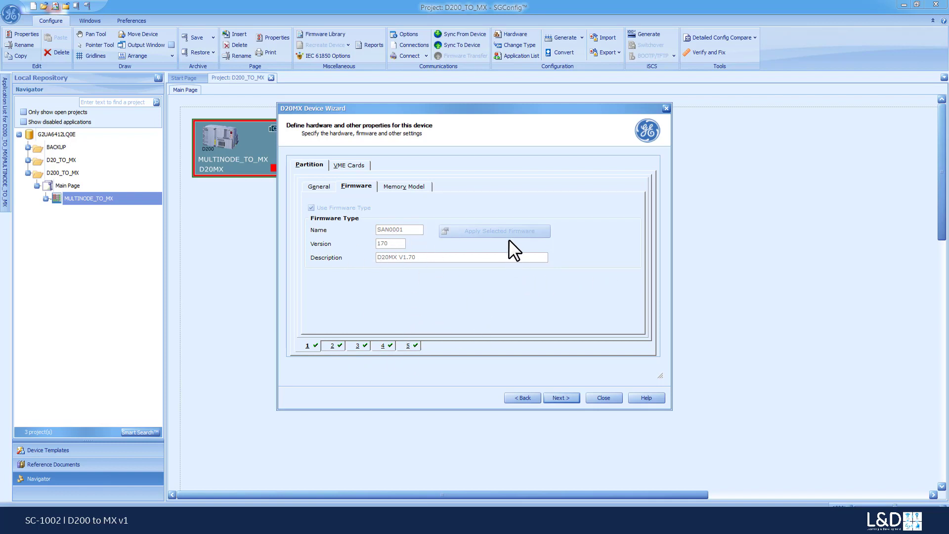
pyautogui.click(338, 346)
pyautogui.click(356, 347)
pyautogui.click(414, 347)
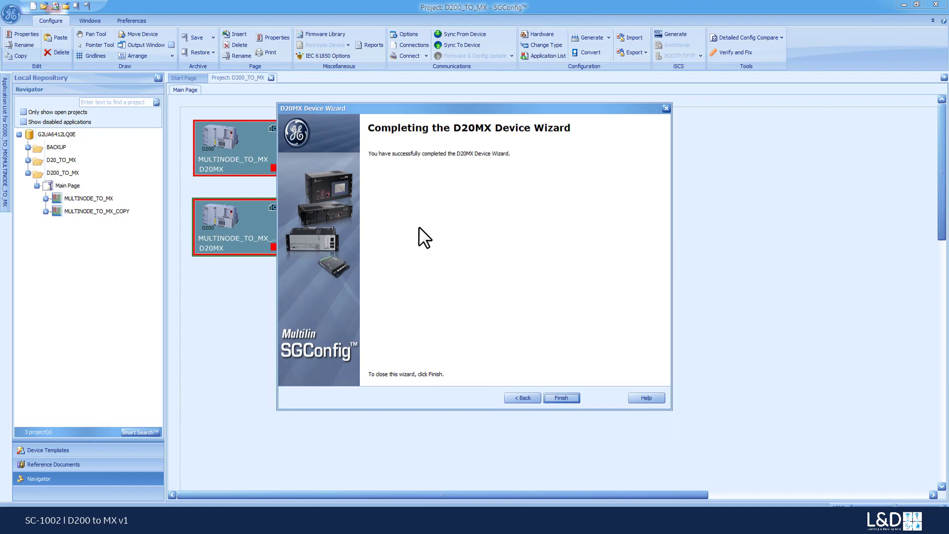
pyautogui.click(563, 399)
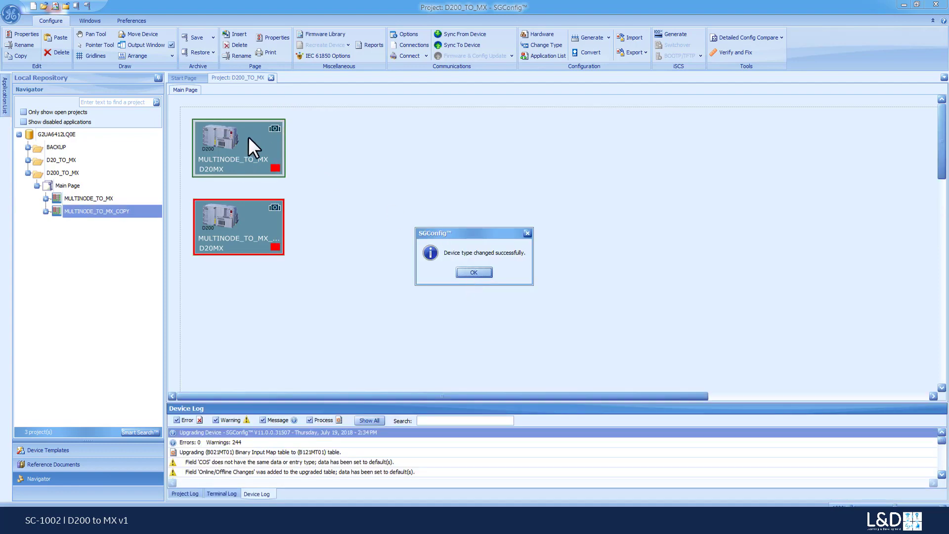
pyautogui.click(469, 272)
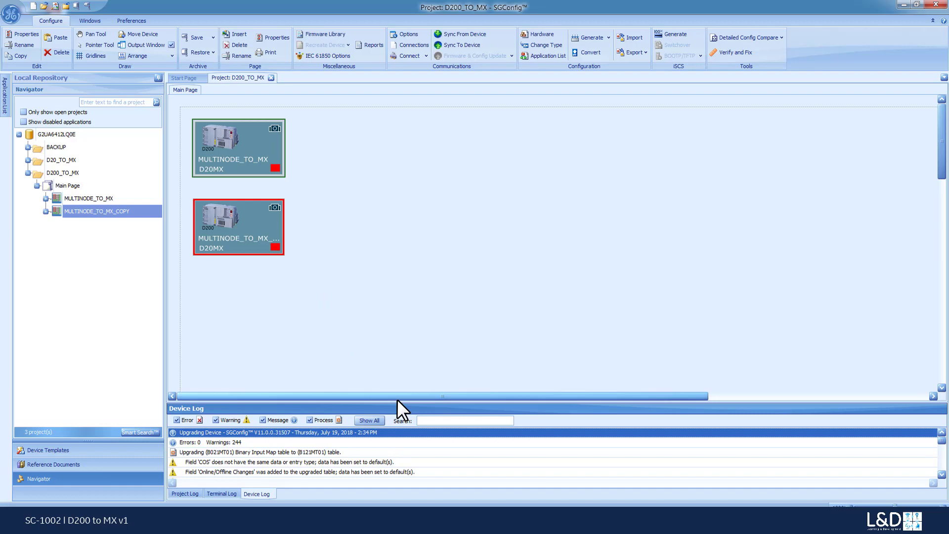
# Examine the upgrade messages in an enlarged device log, open the option to save the log to a file, and cancel it
pyautogui.moveTo(399, 402); pyautogui.dragTo(417, 297)
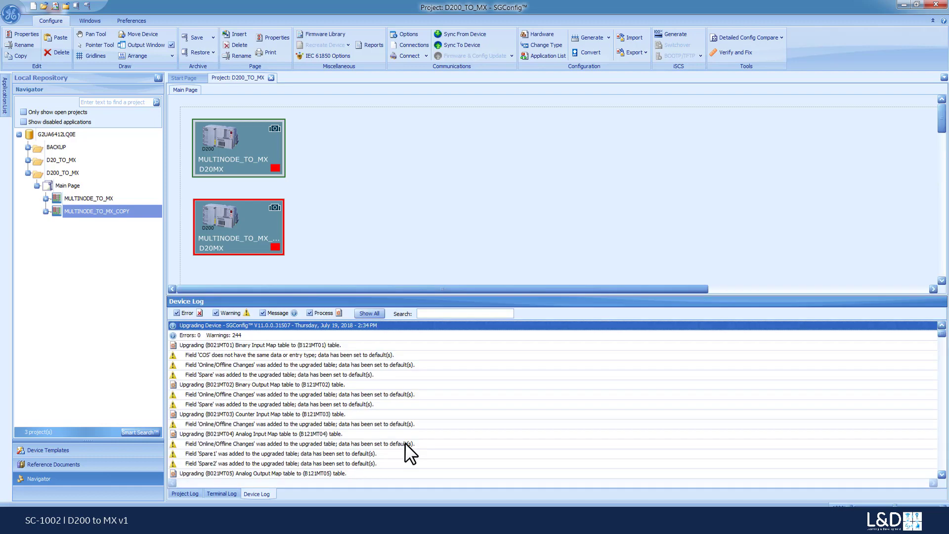
pyautogui.rightClick(459, 352)
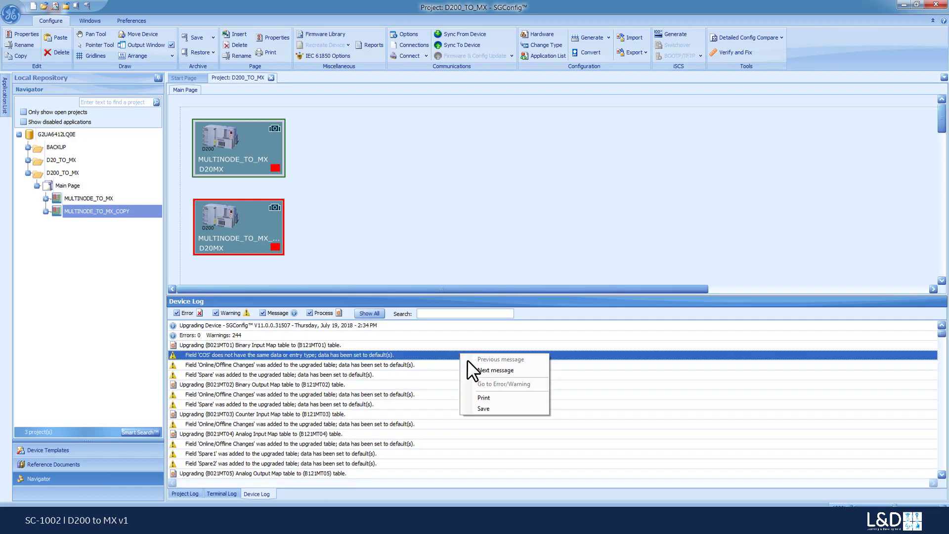
pyautogui.click(478, 408)
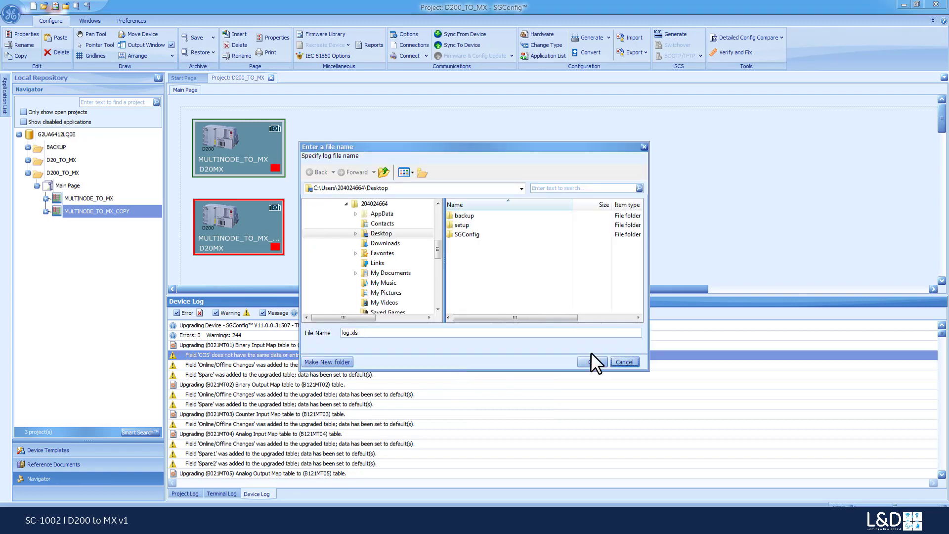
pyautogui.click(622, 362)
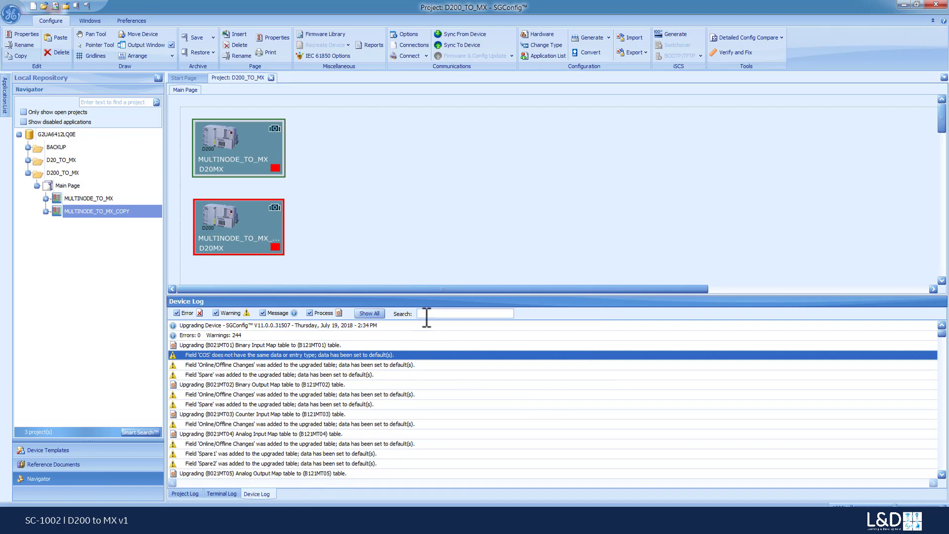
pyautogui.moveTo(430, 295); pyautogui.dragTo(417, 361)
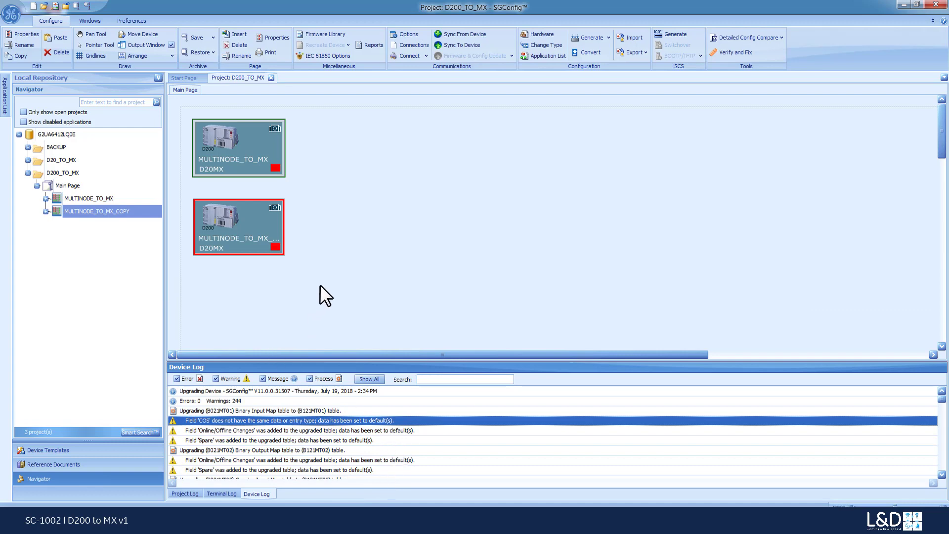
# Change the device image of MULTINODE_TO_MX to the D20MX picture from the gallery
pyautogui.click(274, 128)
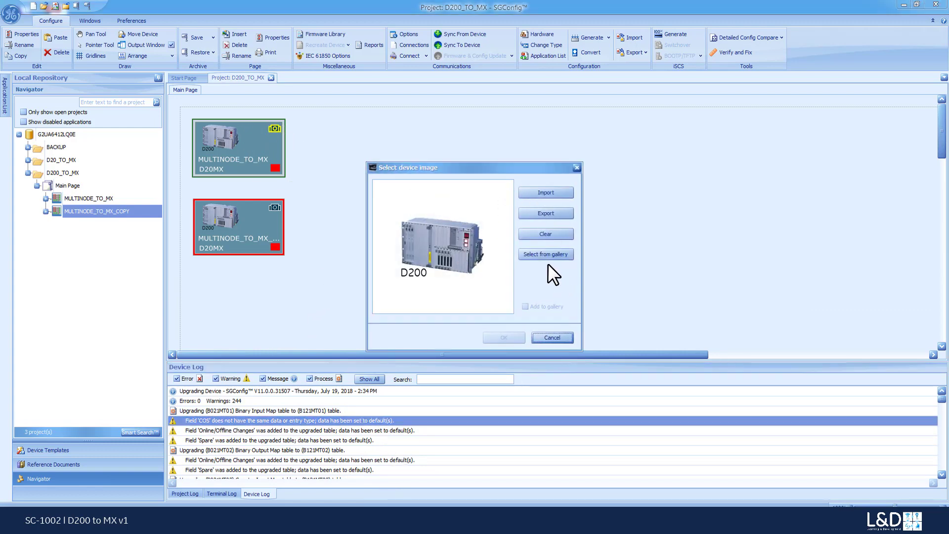
pyautogui.click(545, 255)
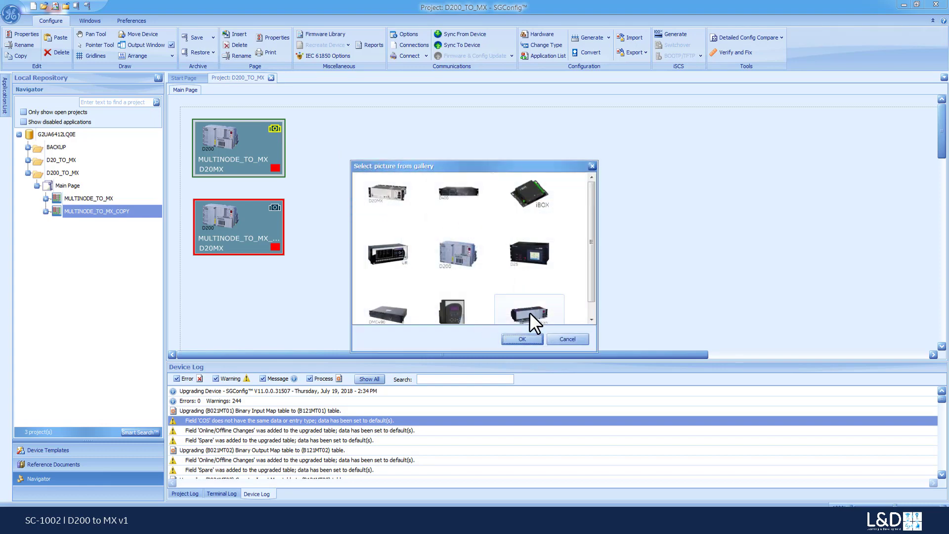
pyautogui.click(405, 214)
pyautogui.click(535, 339)
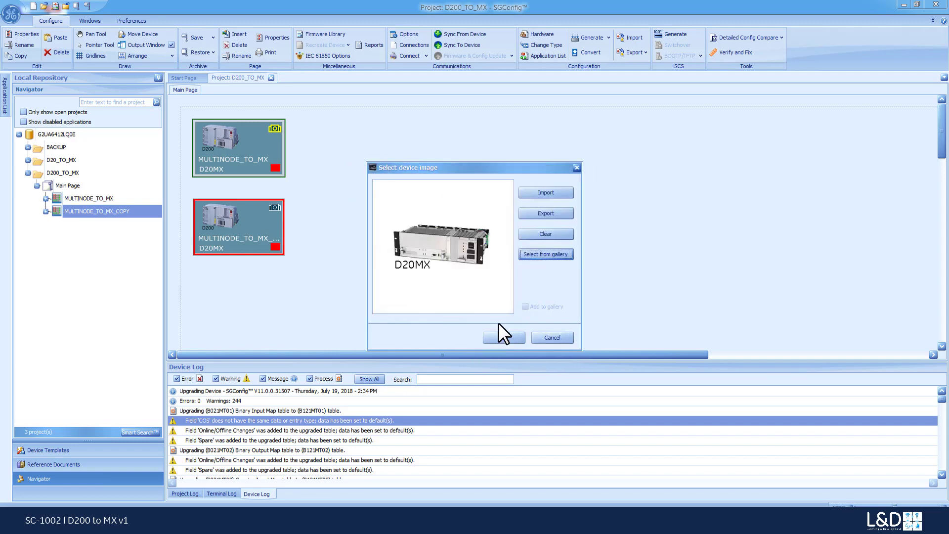
pyautogui.click(504, 335)
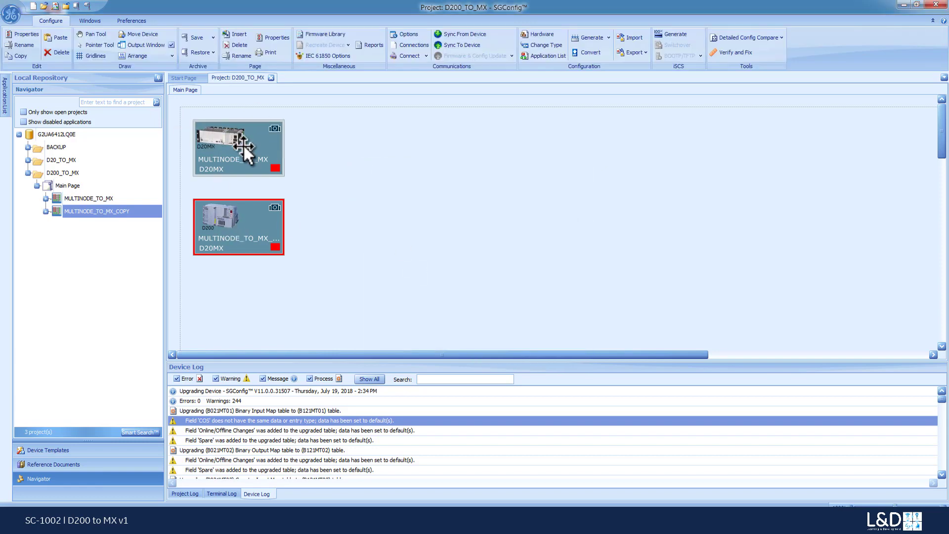
# View the firmware details of MULTINODE_TO_MX and expand the partitions of MULTINODE_TO_MX_COPY
pyautogui.moveTo(245, 147)
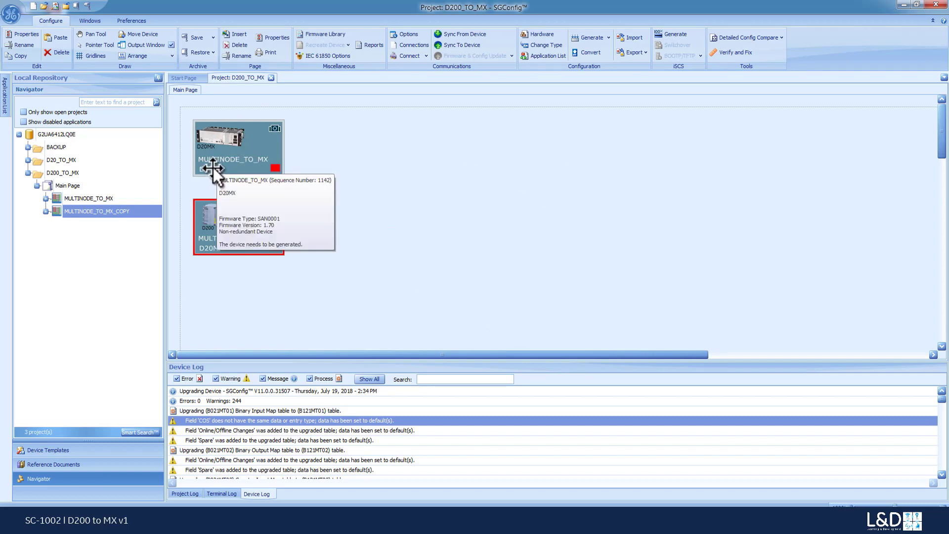
pyautogui.click(46, 211)
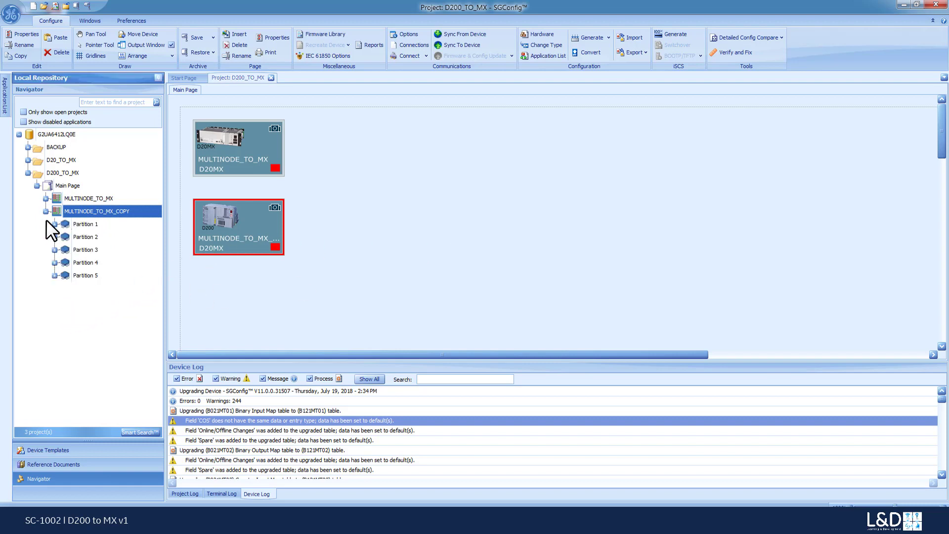
pyautogui.click(54, 225)
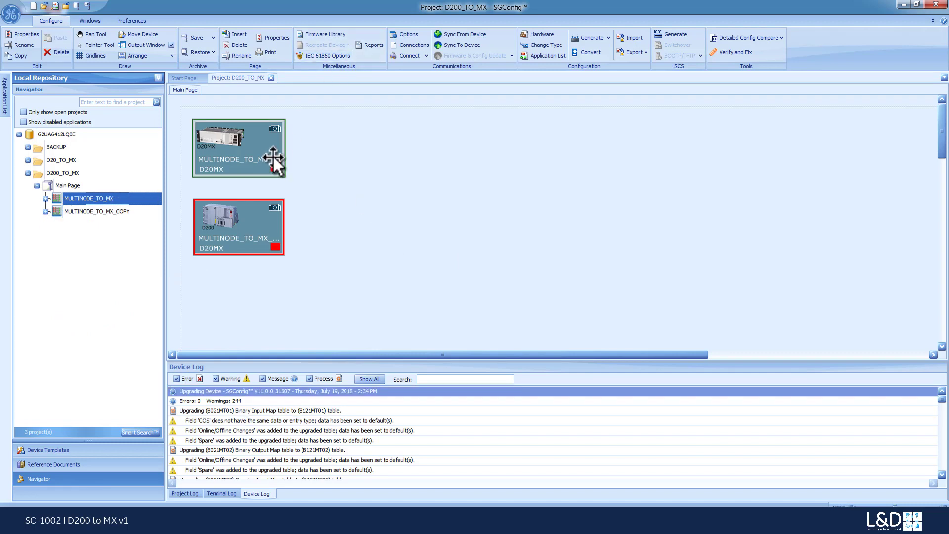
# Expand partitions 5 and 1 of MULTINODE_TO_MX and open the Port Configuration table of partition 1's DNP V3.00 Data Link
pyautogui.click(44, 198)
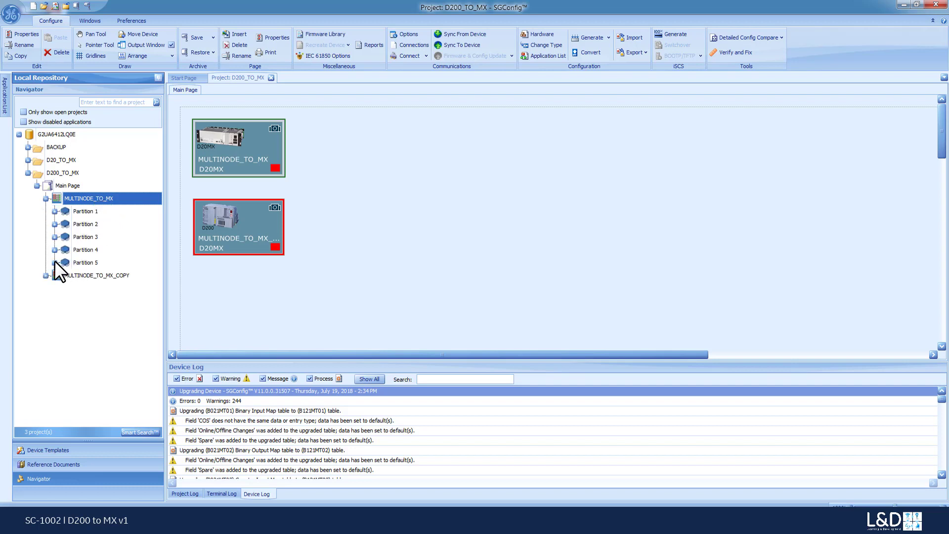
pyautogui.click(54, 262)
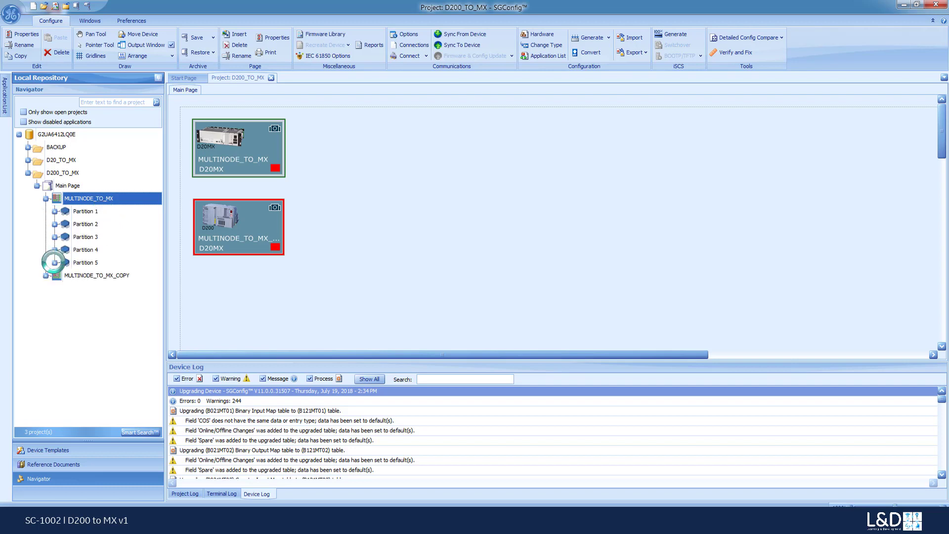
pyautogui.click(54, 211)
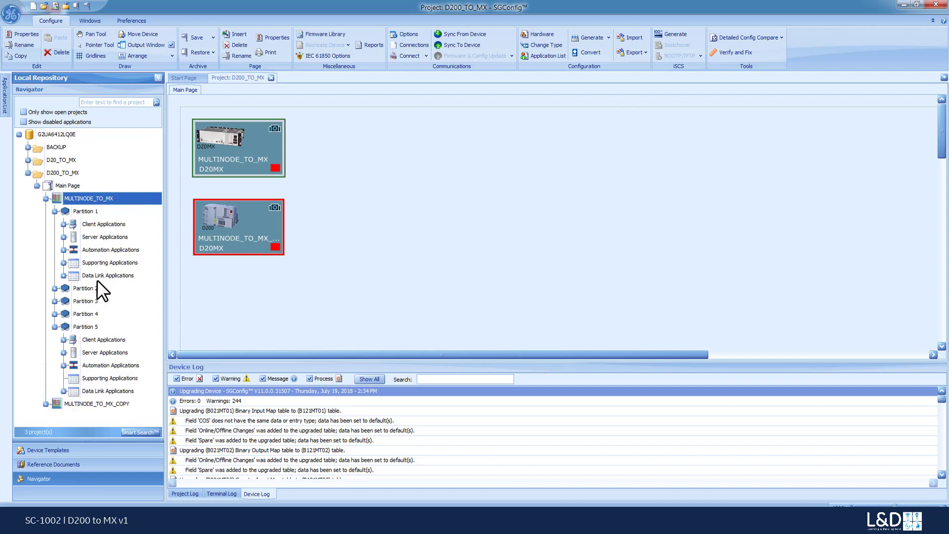
pyautogui.click(63, 275)
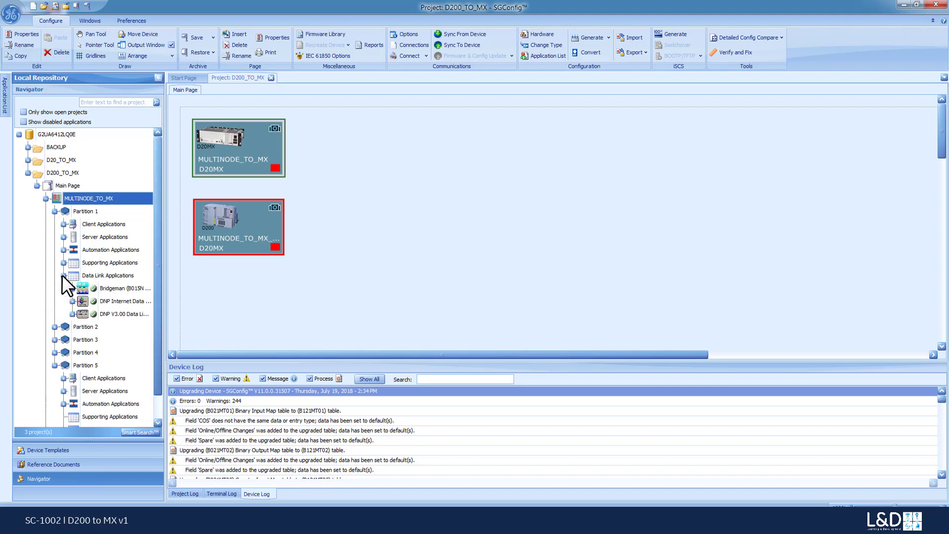
pyautogui.click(118, 314)
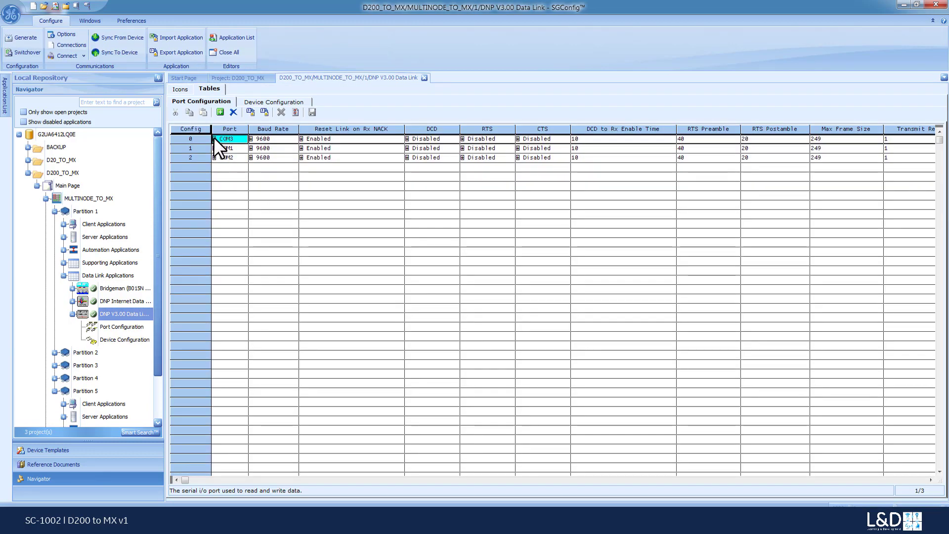
# Look through the serial ports available for the first entry in the DNP V3.00 Data Link Port Configuration table
pyautogui.click(214, 139)
pyautogui.moveTo(260, 129); pyautogui.dragTo(260, 141)
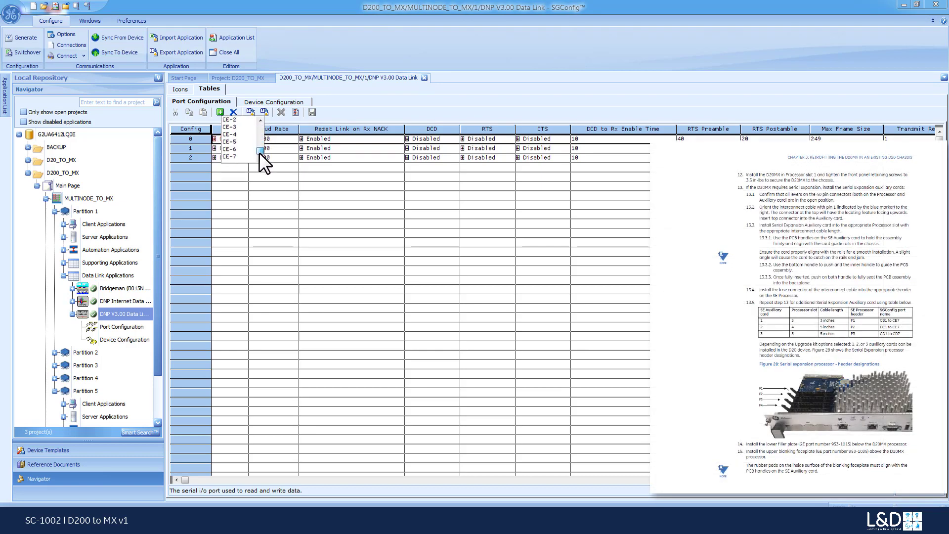
pyautogui.moveTo(259, 145); pyautogui.dragTo(259, 122)
pyautogui.click(367, 108)
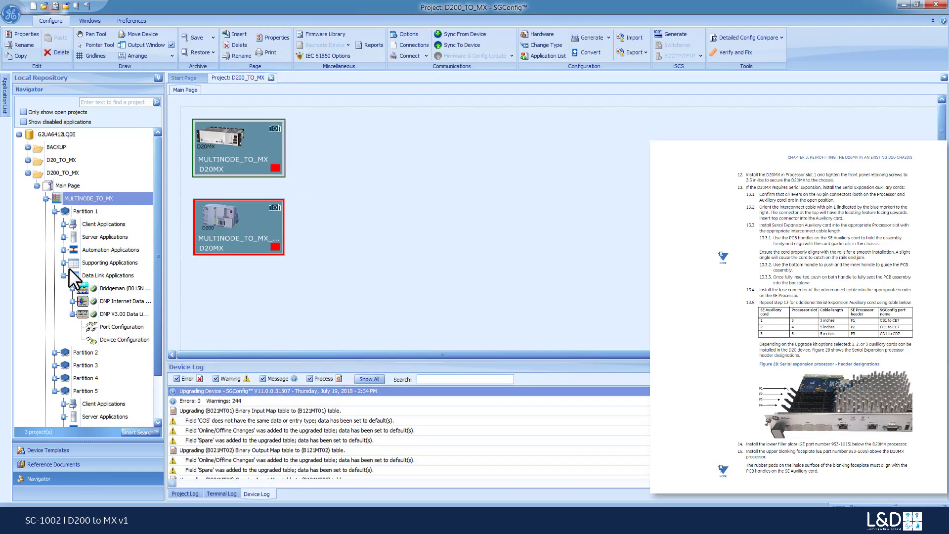
# Open the point descriptors of the IRIG-B application in partition 1's System Point Database
pyautogui.click(64, 263)
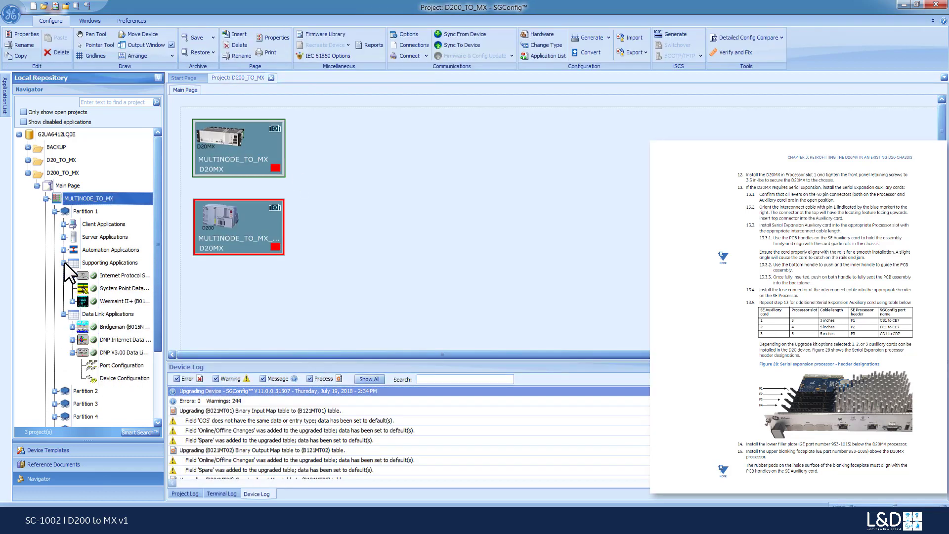
pyautogui.click(111, 287)
pyautogui.doubleClick(111, 288)
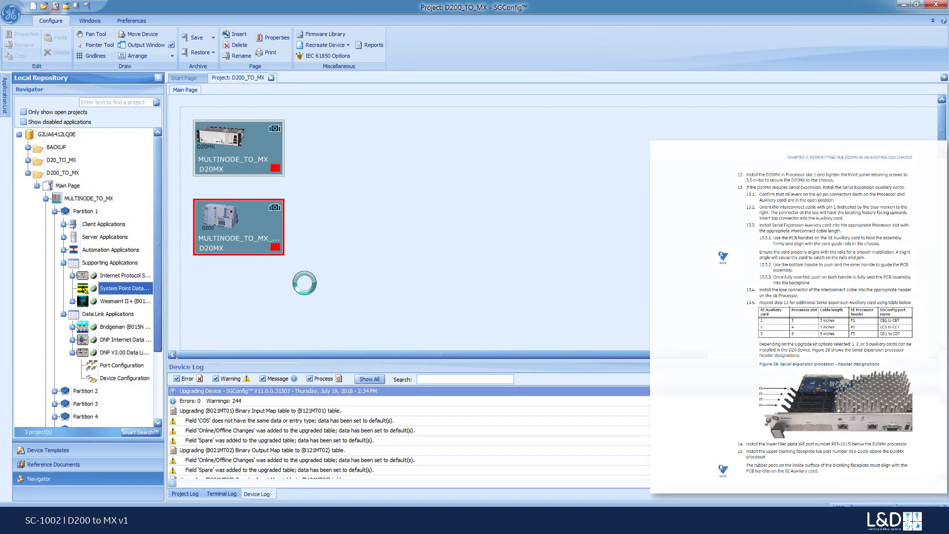
pyautogui.click(431, 278)
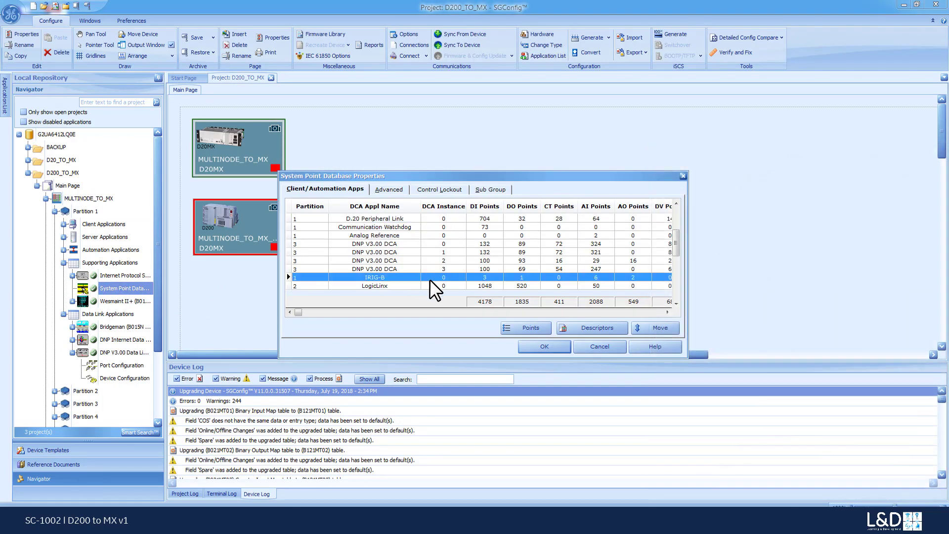
pyautogui.click(582, 328)
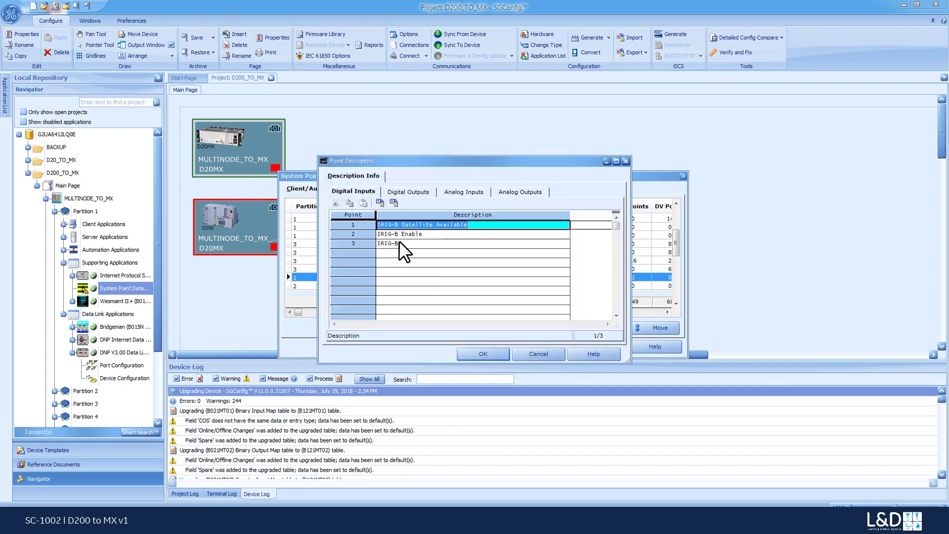
# Set the description of IRIG-B digital input point 3 to "IRIG-B Year Update Enabled indication"
pyautogui.click(399, 241)
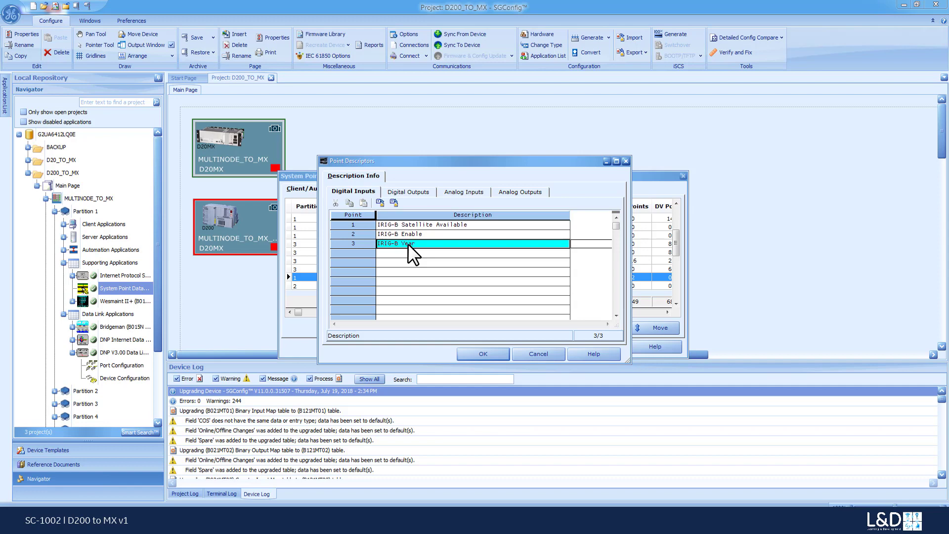
pyautogui.write('Update Enabled indication')
# Set the description of IRIG-B analog output point 2 to "IRIG-B Offset to year in two digits" and save the System Point Database properties
pyautogui.click(420, 191)
pyautogui.click(477, 191)
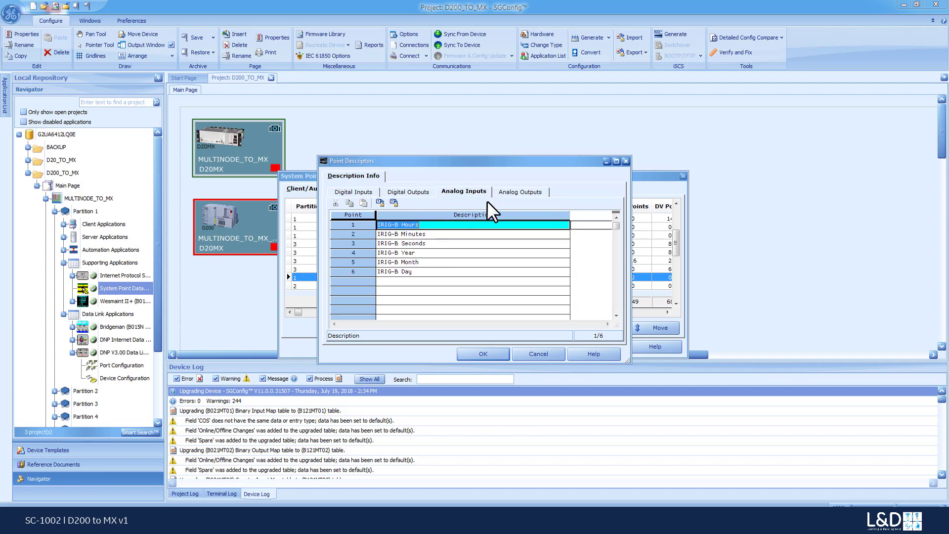
pyautogui.click(525, 191)
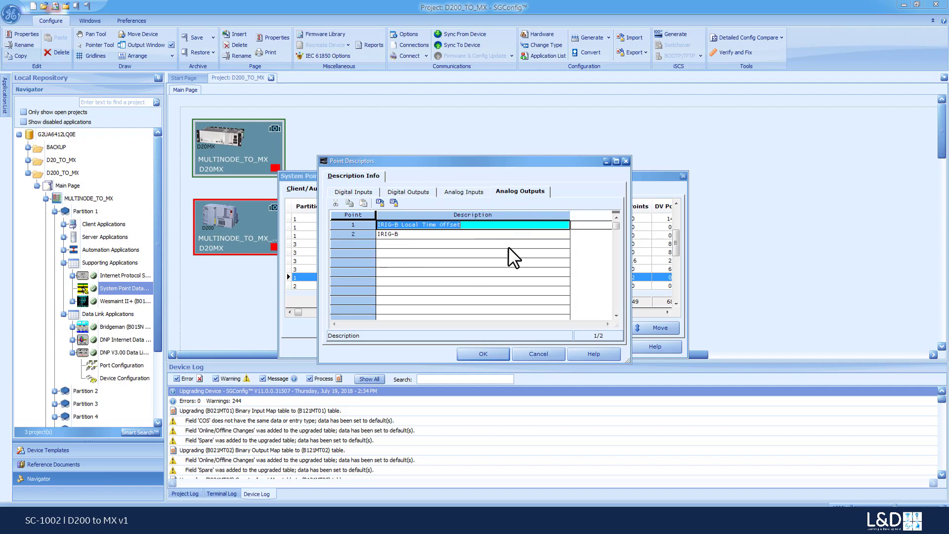
pyautogui.click(419, 234)
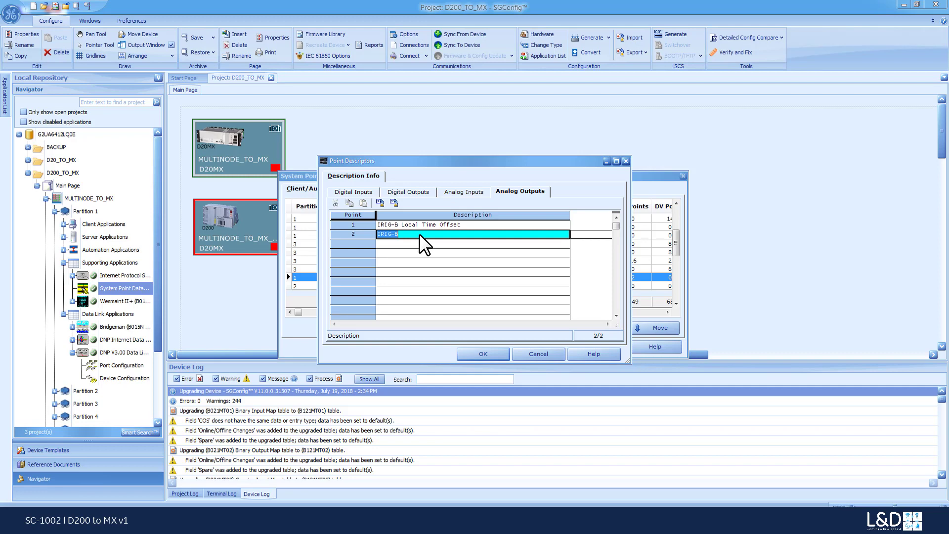
pyautogui.click(419, 234)
pyautogui.write('Offset to year in two digits')
pyautogui.click(483, 354)
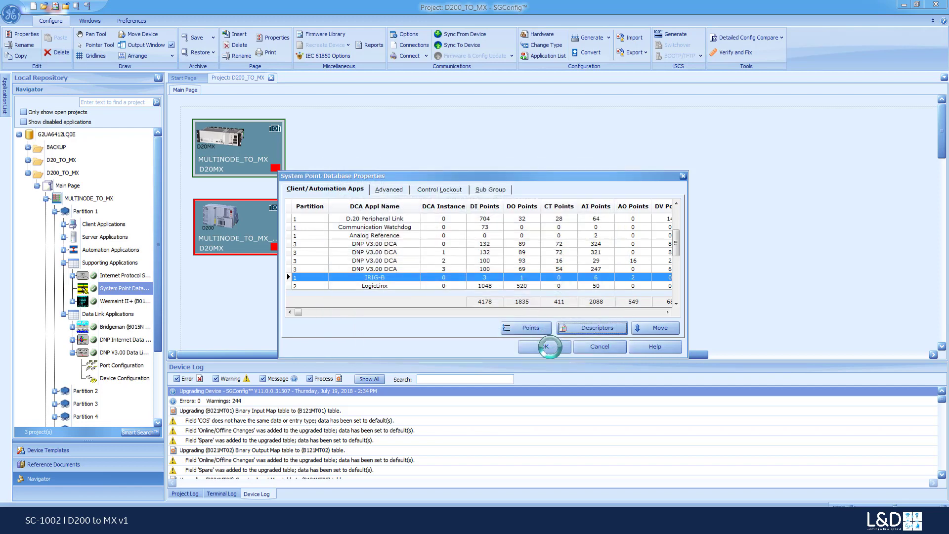
pyautogui.click(546, 346)
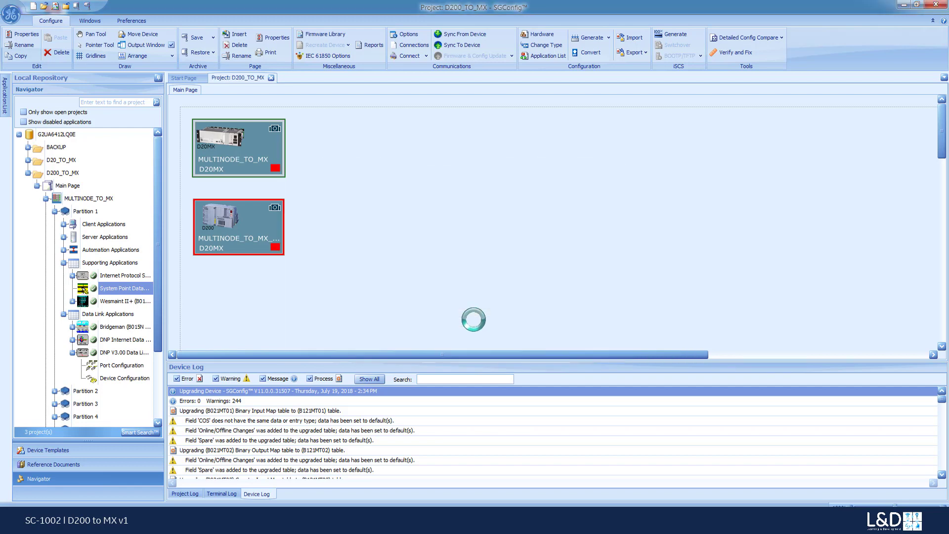